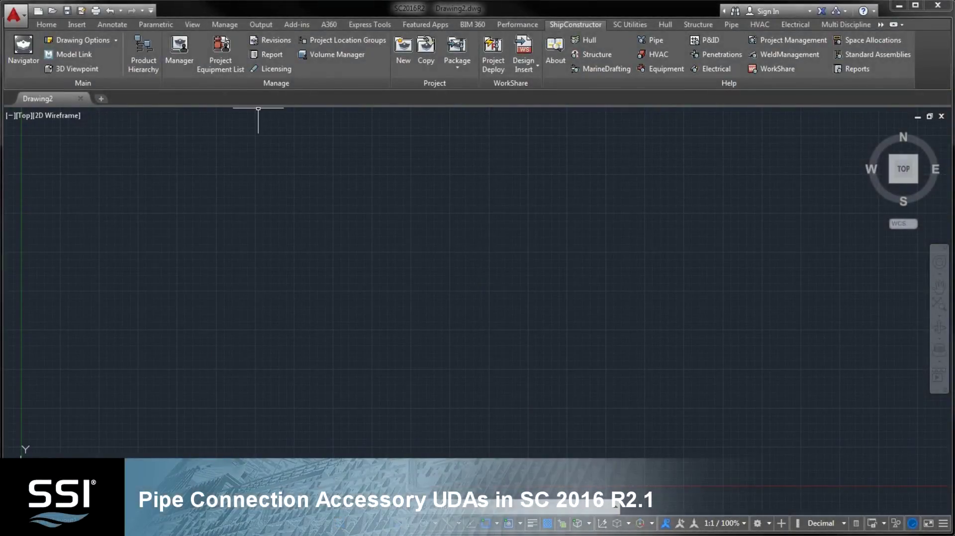
Assign the Storage Bin # and Tracking # accessory attributes to Pipe Connection Accessories
click(180, 50)
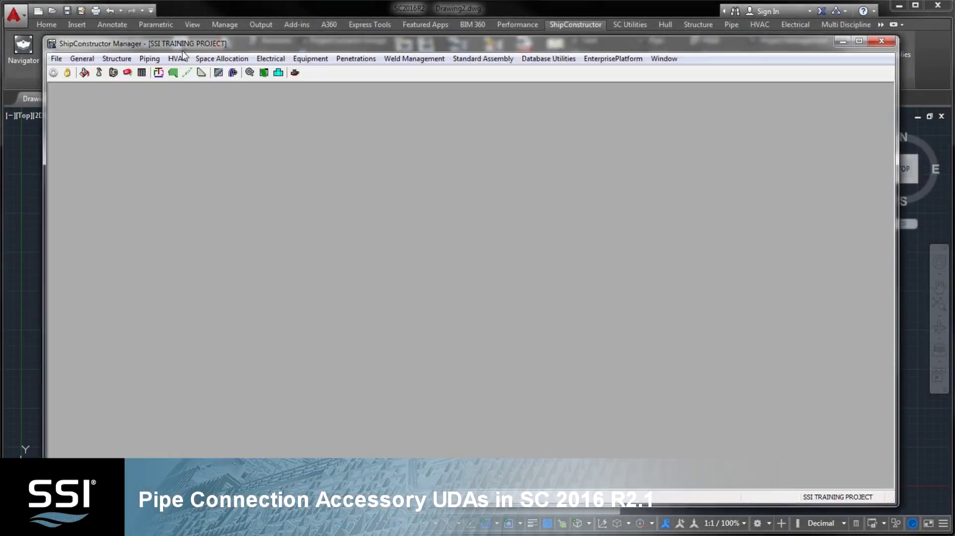
click(86, 59)
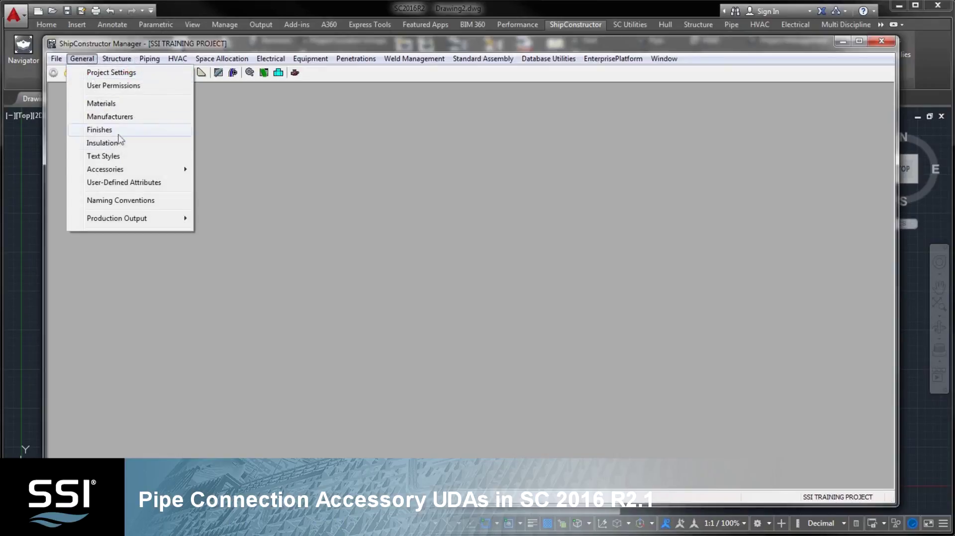
mouse_move(123, 171)
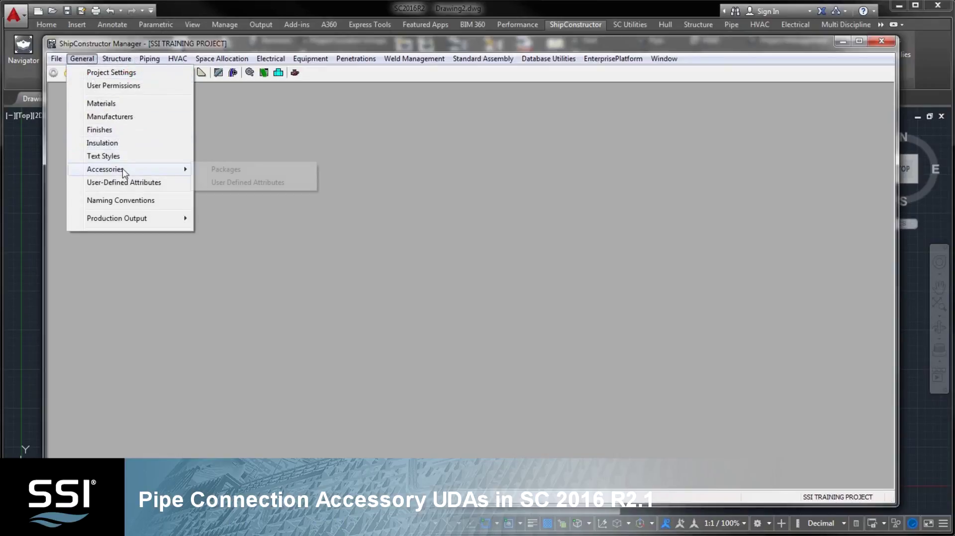
click(232, 183)
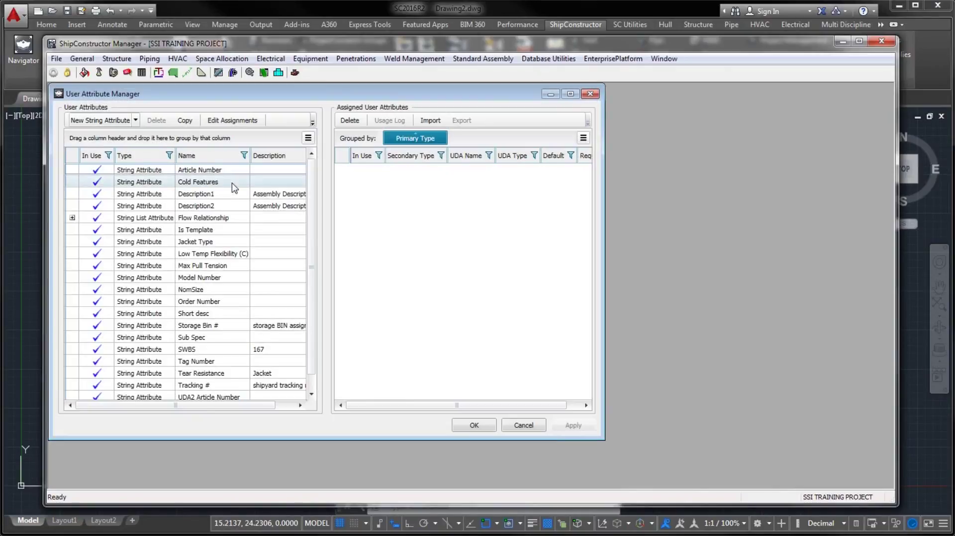
click(232, 326)
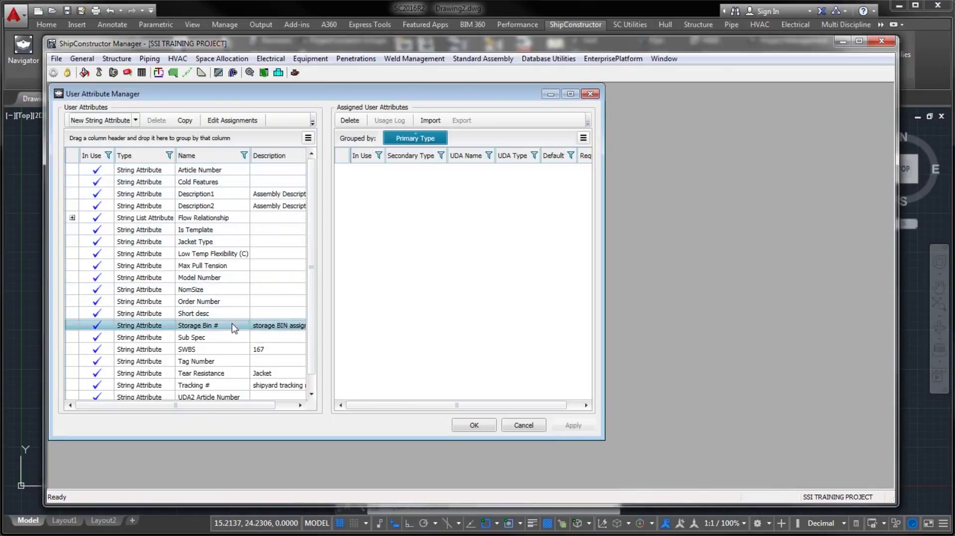
ctrl+click(233, 386)
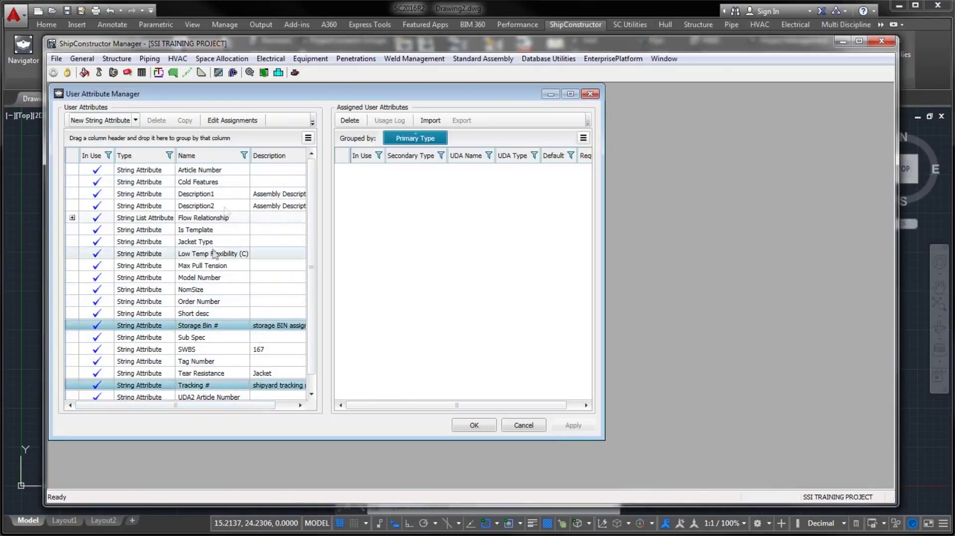
click(244, 122)
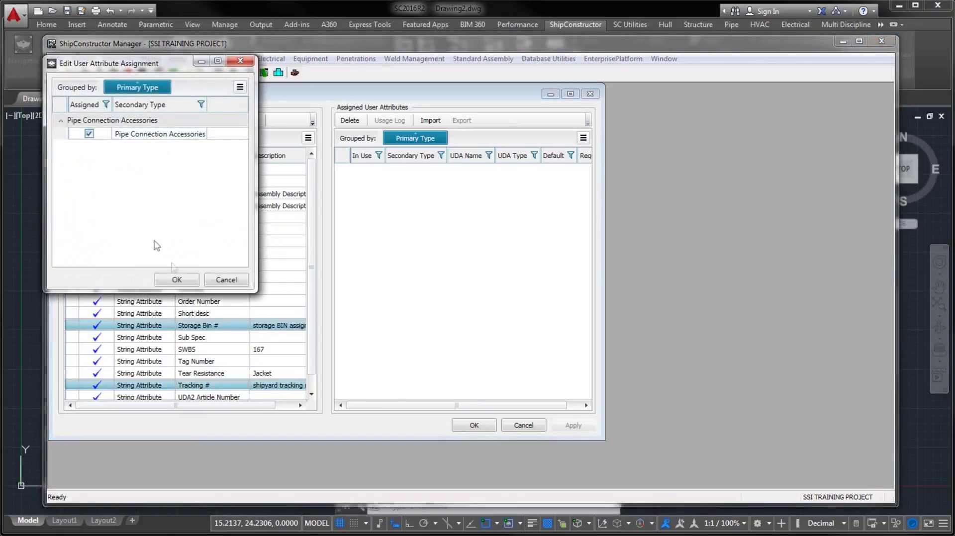
click(177, 280)
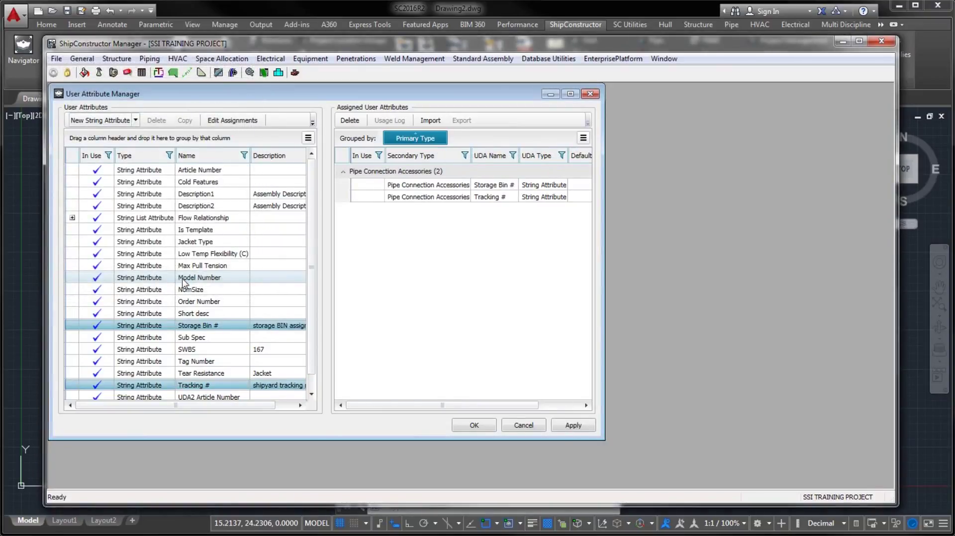
Set defaults 'unassigned' for Storage Bin # and 'n/a' for Tracking #, apply, and close Manager
drag(394, 406, 468, 412)
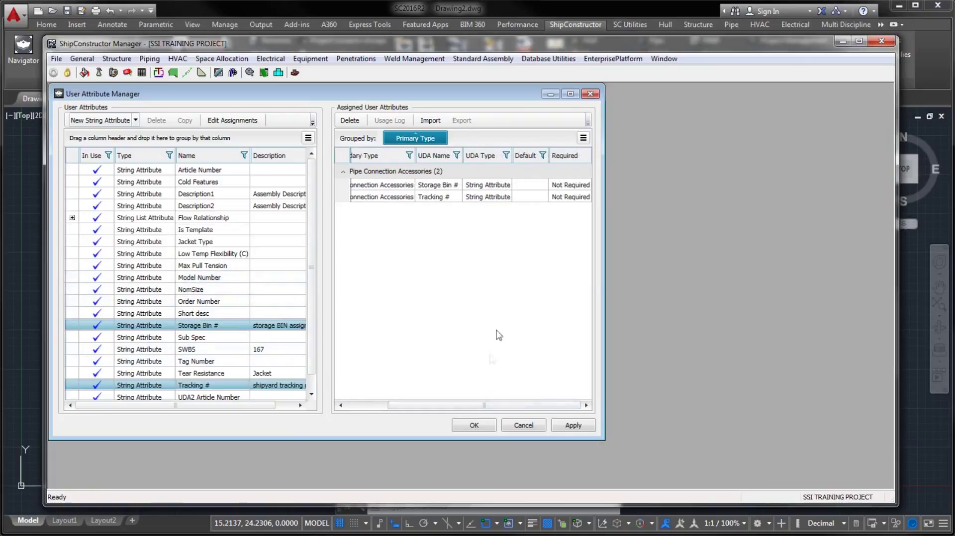
click(527, 185)
text(unassigned)
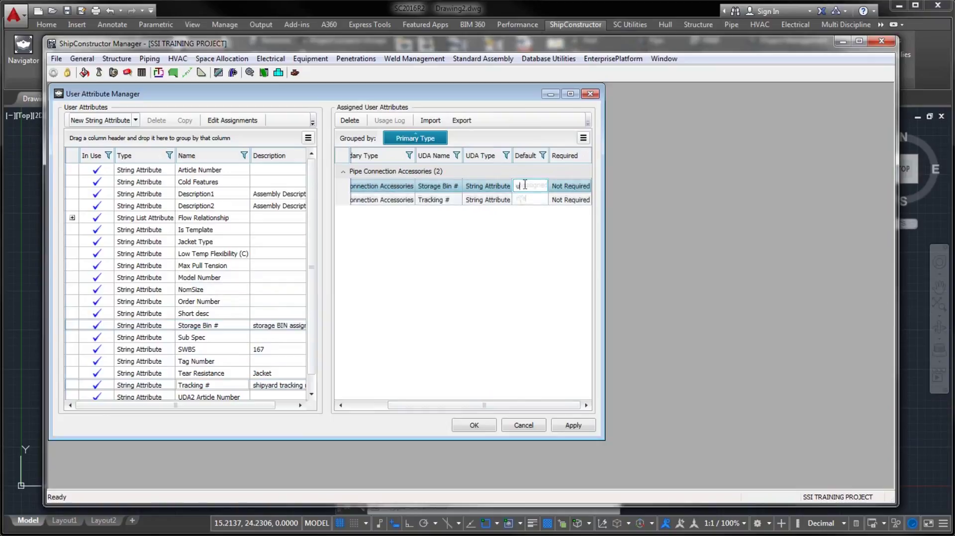
click(528, 199)
text(n/a)
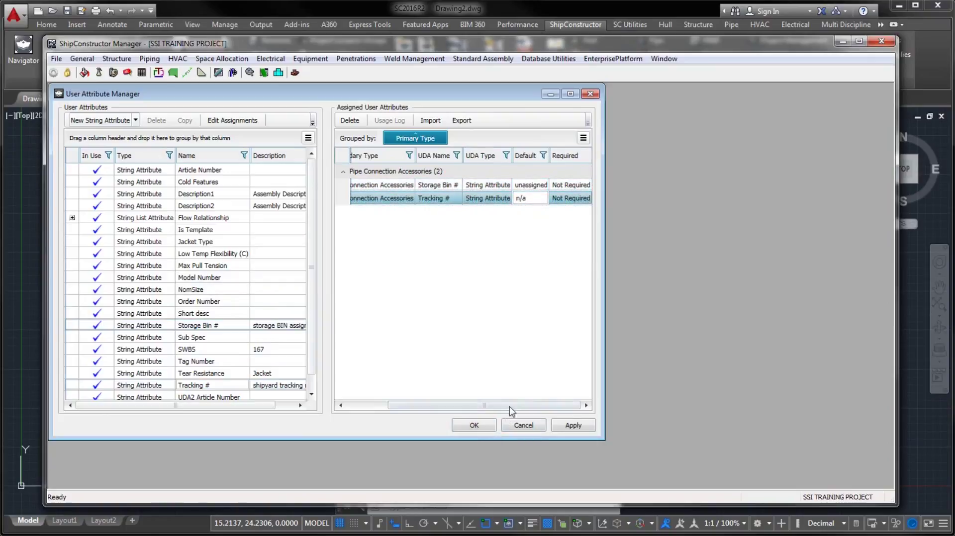
drag(508, 409, 445, 408)
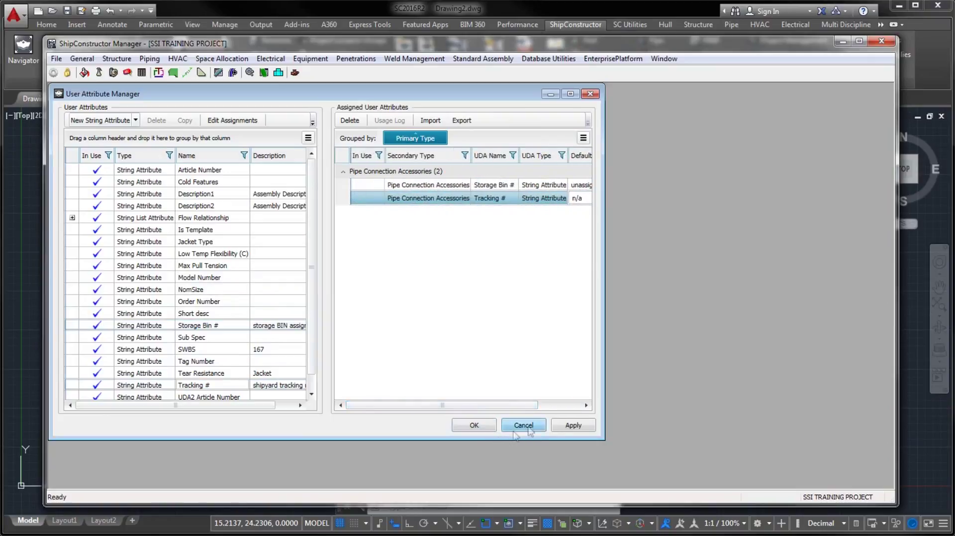
click(572, 426)
click(474, 425)
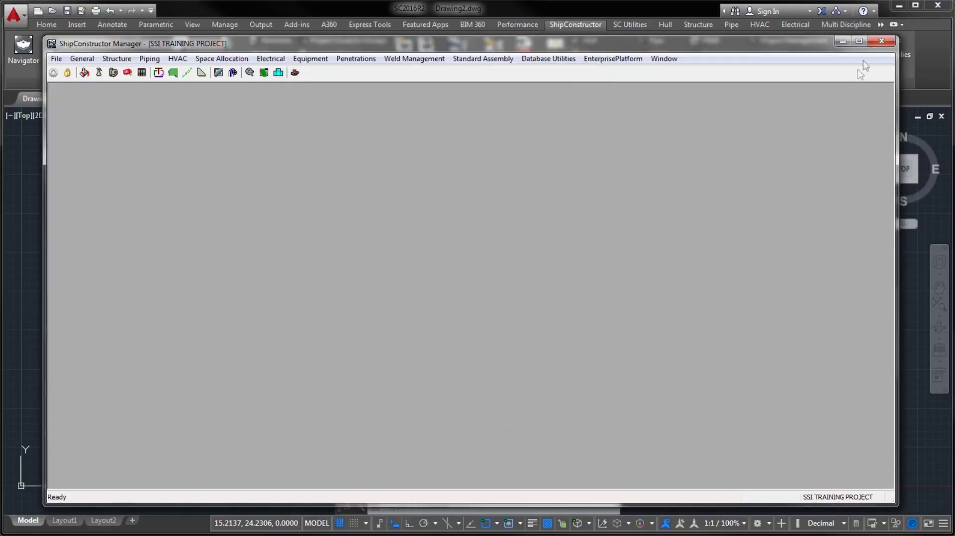
click(882, 40)
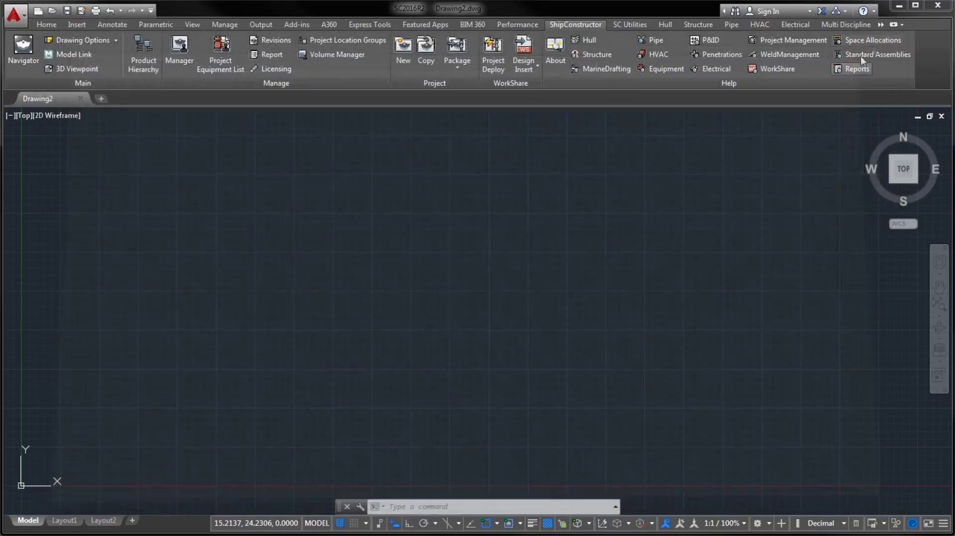
Open the 522_U02 Fuel oil filling transfer & overflow system piping drawing from U02 > Pipe
click(19, 49)
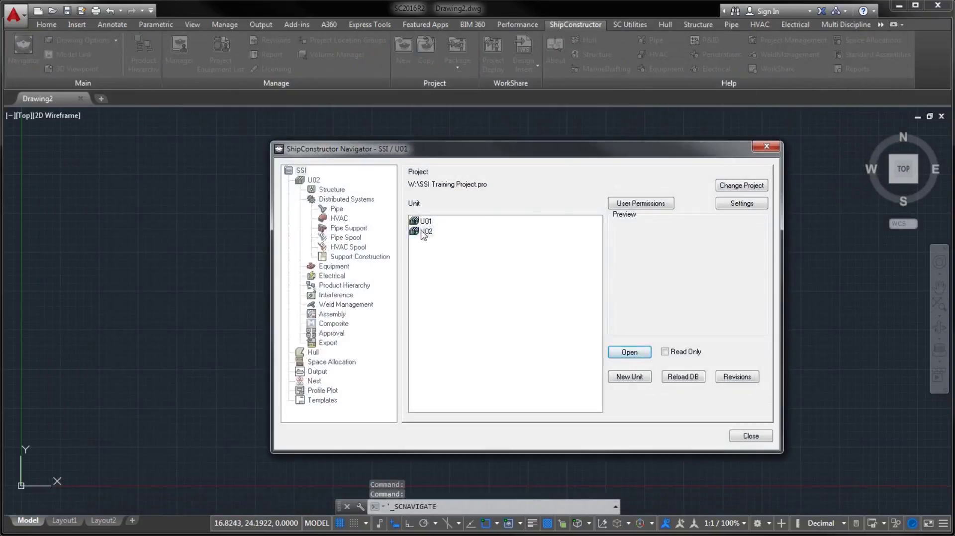
click(336, 210)
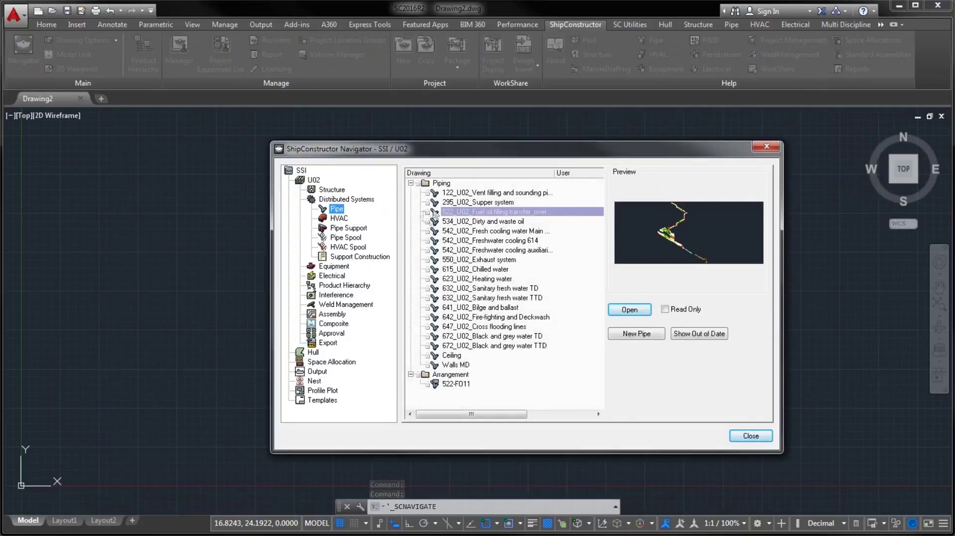
click(456, 213)
click(630, 310)
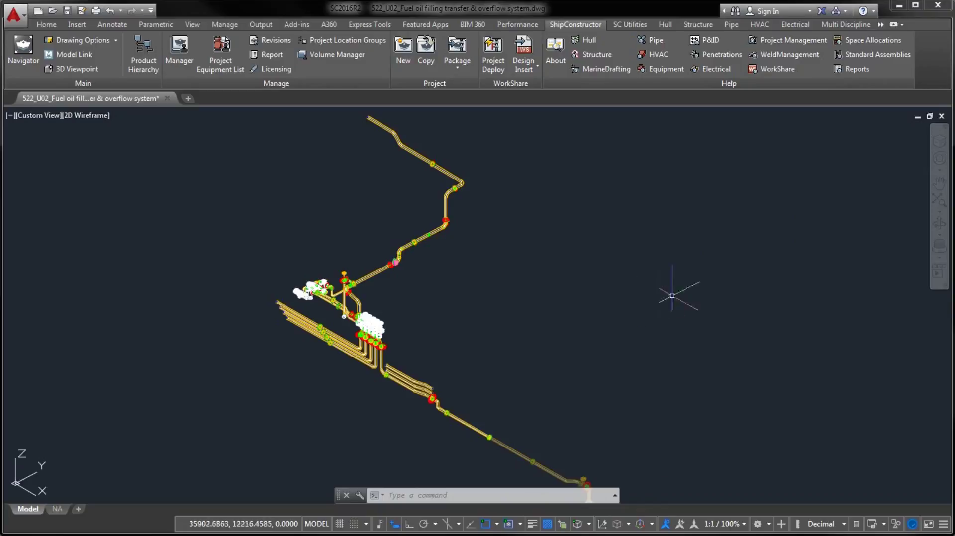
Zoom a window onto one flange connection and select it
click(940, 211)
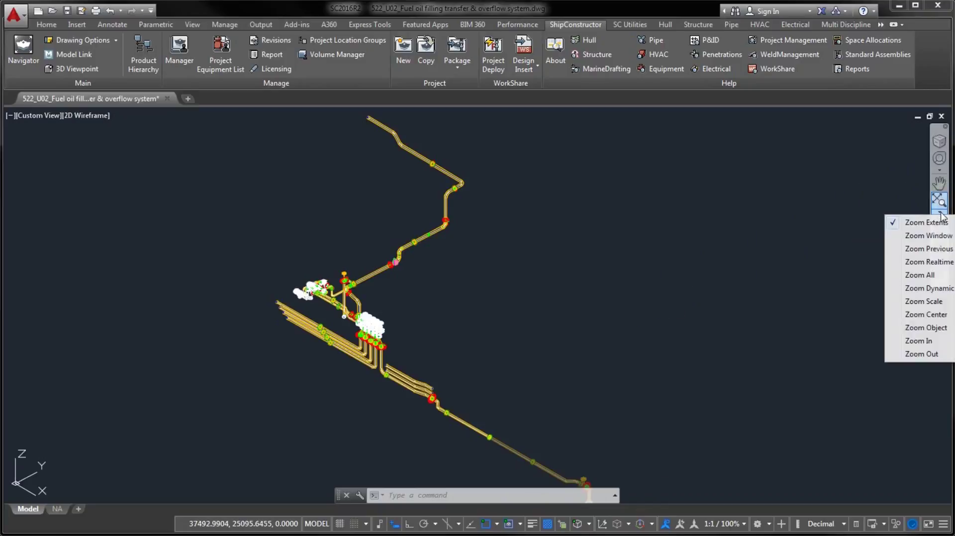
click(929, 236)
click(472, 416)
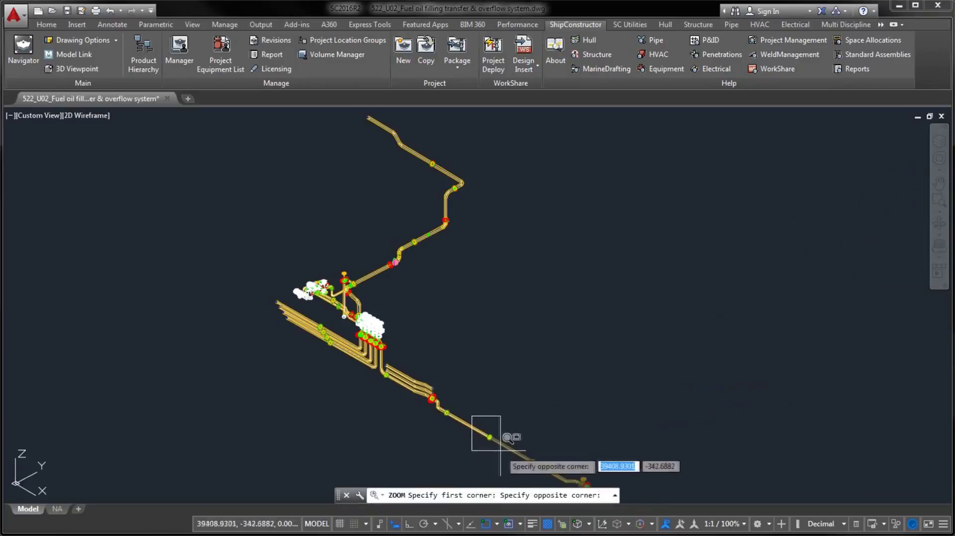
click(507, 450)
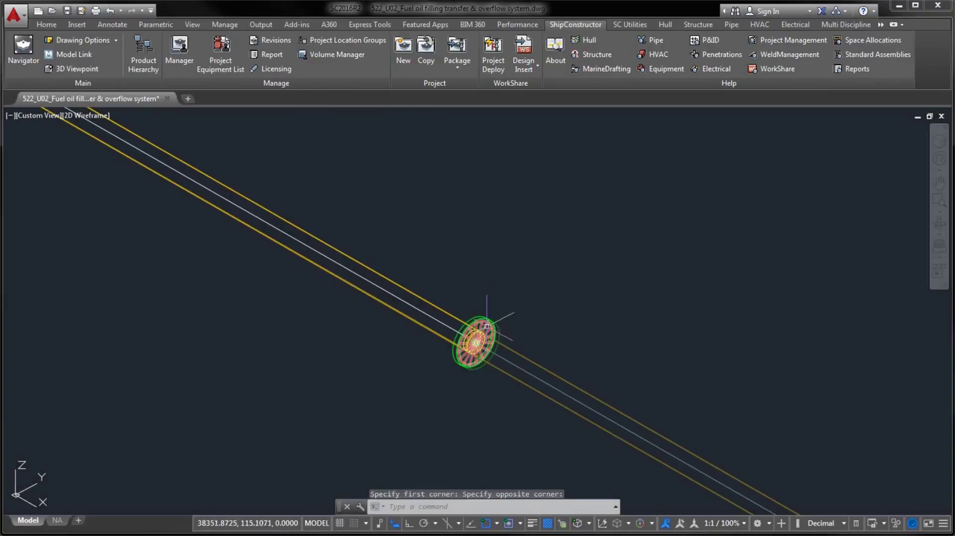
click(486, 329)
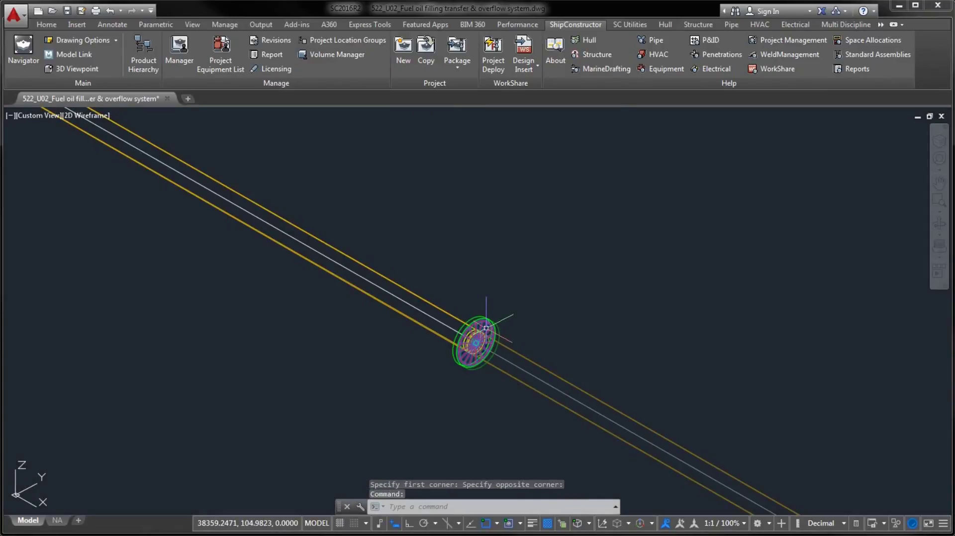
right_click(486, 328)
Review the flange connection's properties, then close the Properties palette
click(512, 310)
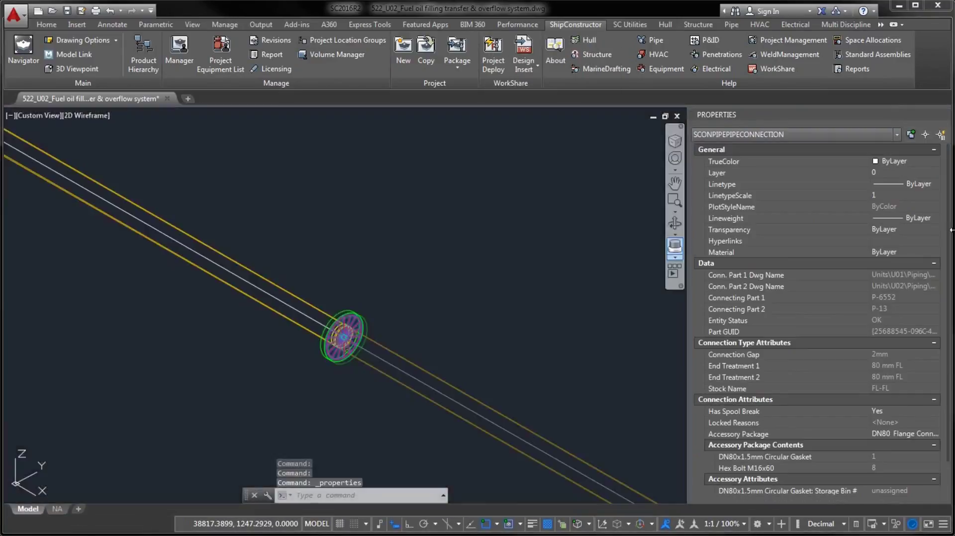
scroll(943, 315, down, 3)
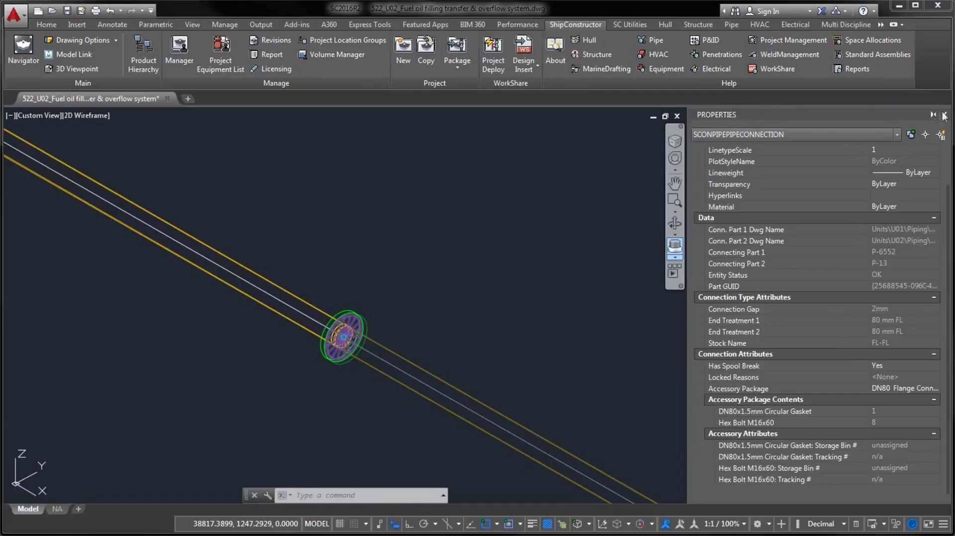
click(945, 115)
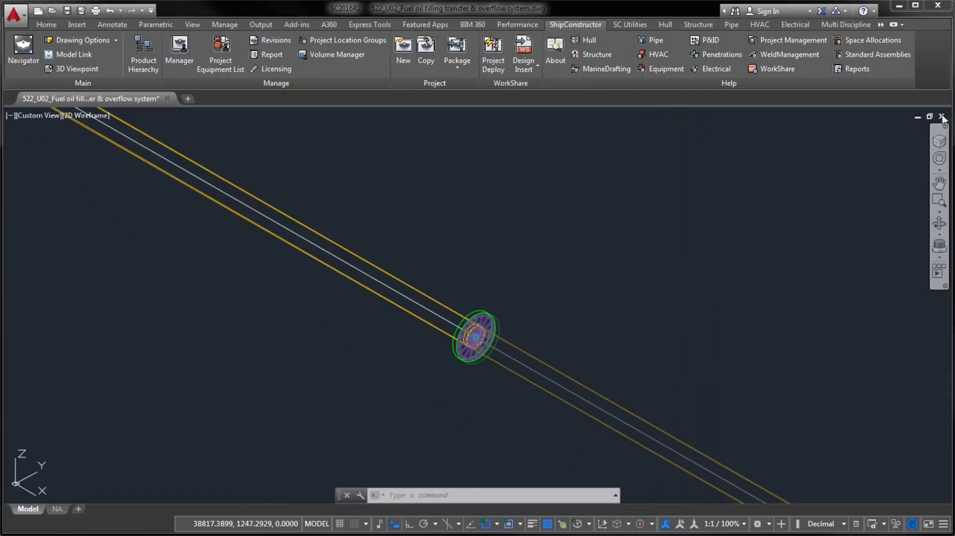
Review the P-6552 : P-13 flange's gasket and bolt attributes in the Advantage Pack accessory editor
click(882, 26)
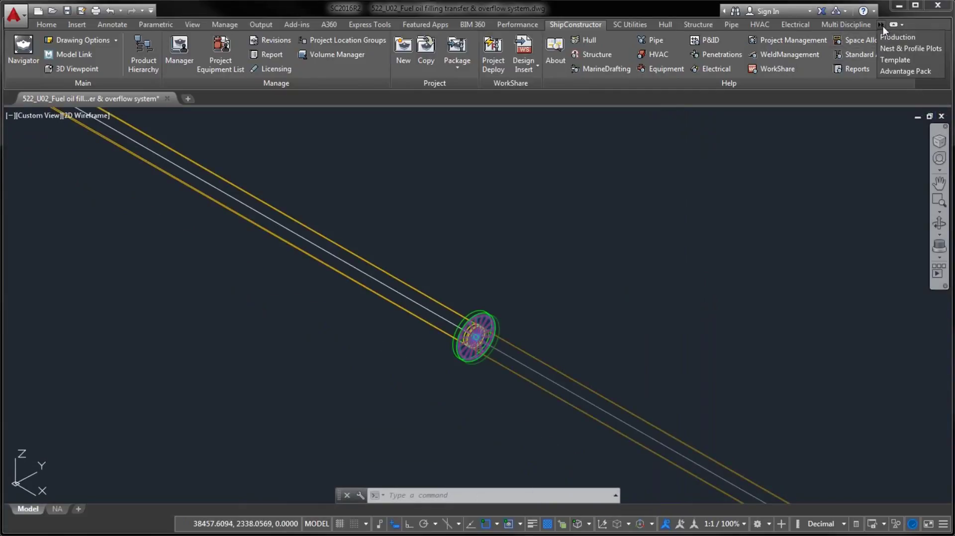
click(896, 72)
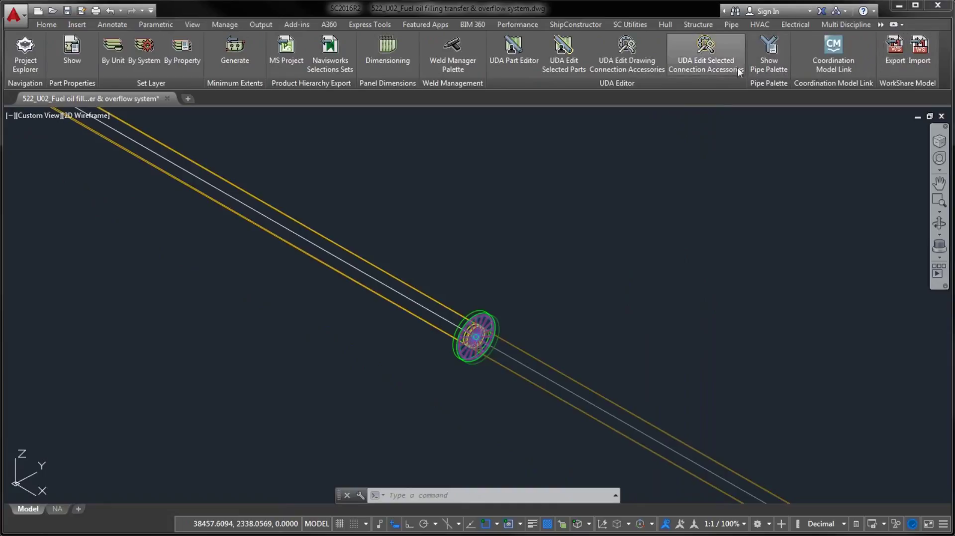
click(704, 62)
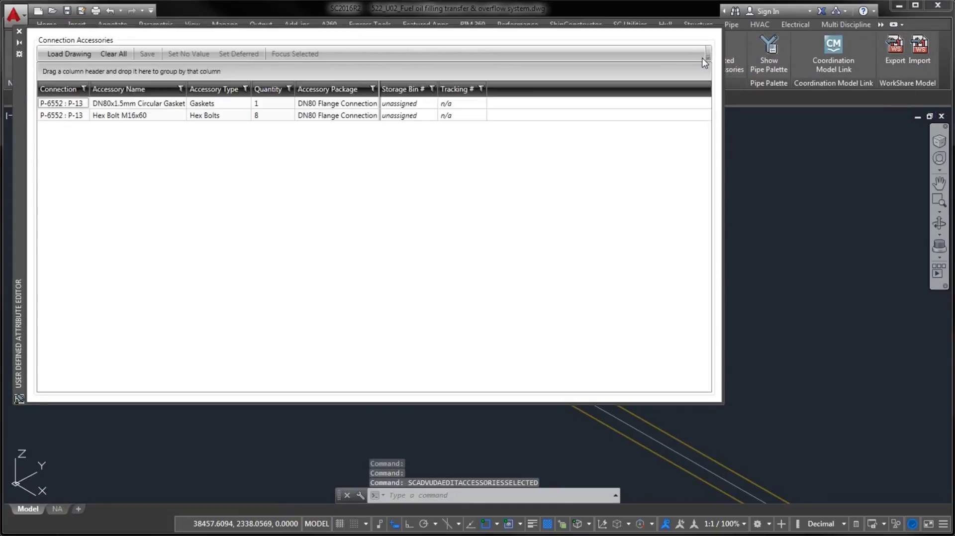
click(20, 31)
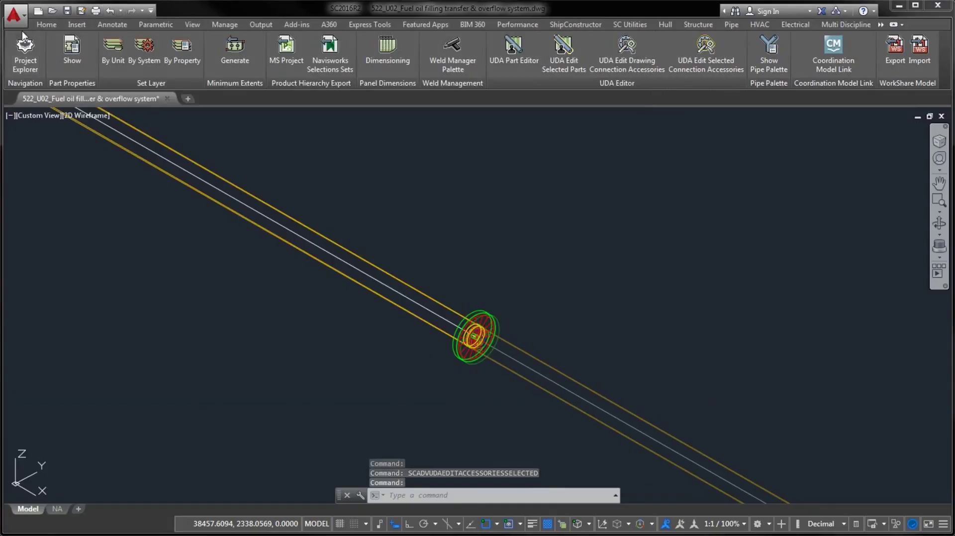
List all drawing connection accessories filtered to DN80 Flange Connection package and Gaskets type
click(657, 61)
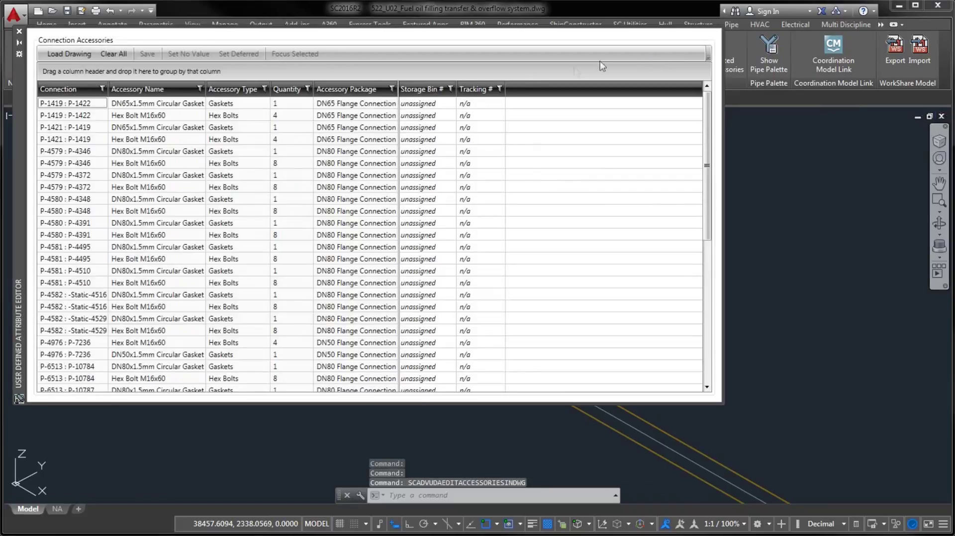
click(392, 90)
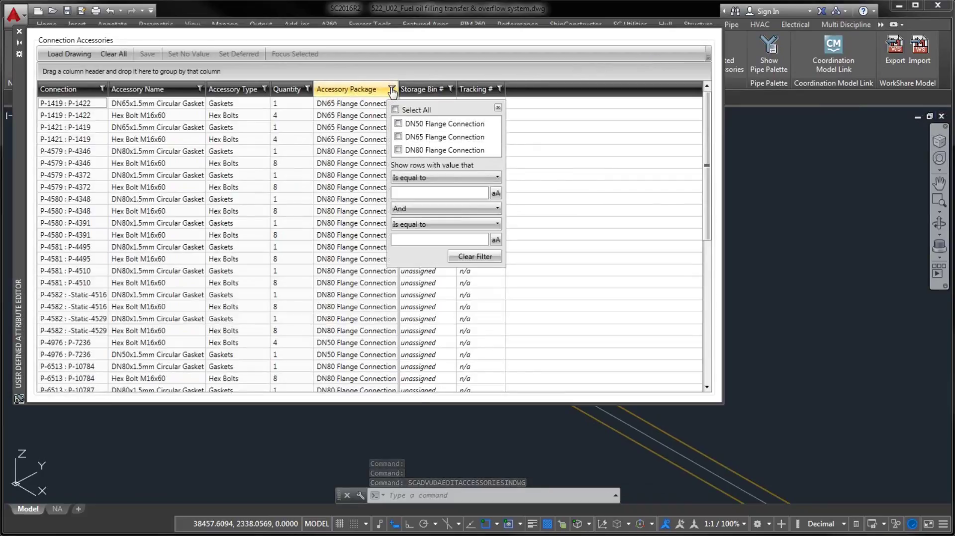
click(399, 150)
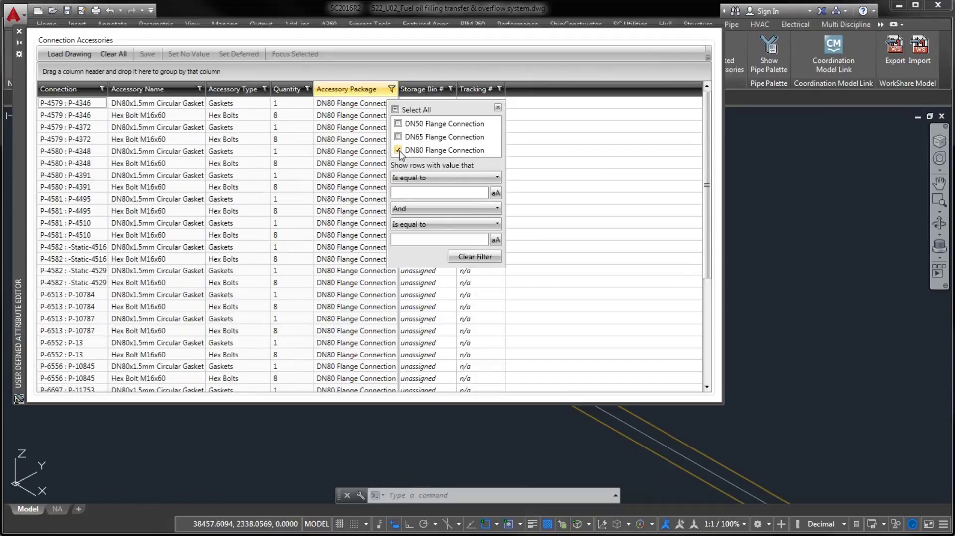
click(264, 90)
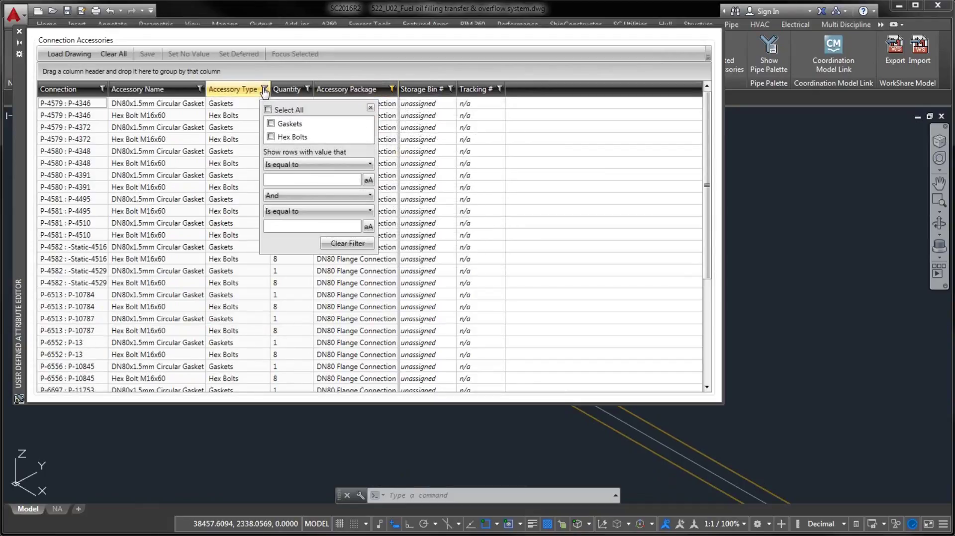
click(271, 124)
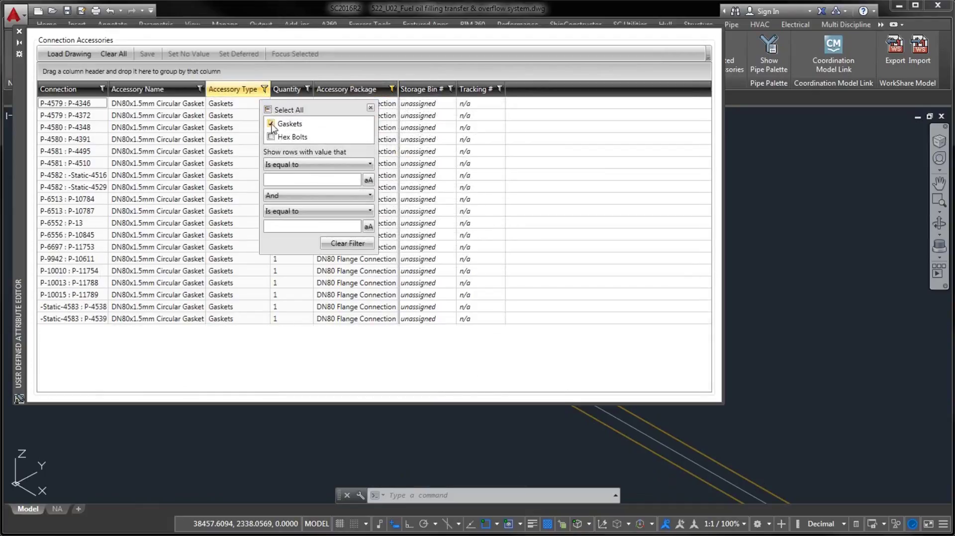
Give the first DN80 gasket Storage Bin # 1162 and paste it into the remaining gasket rows
click(371, 108)
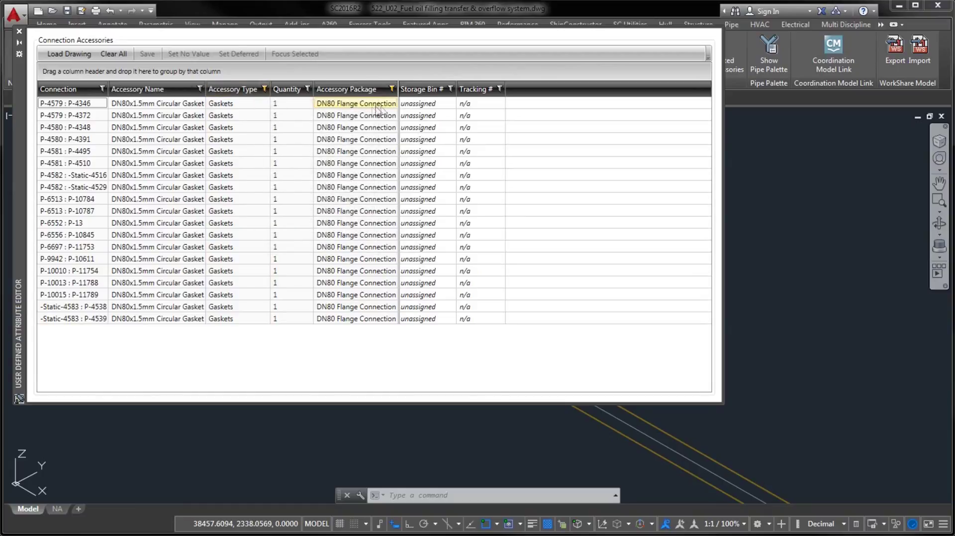
click(426, 105)
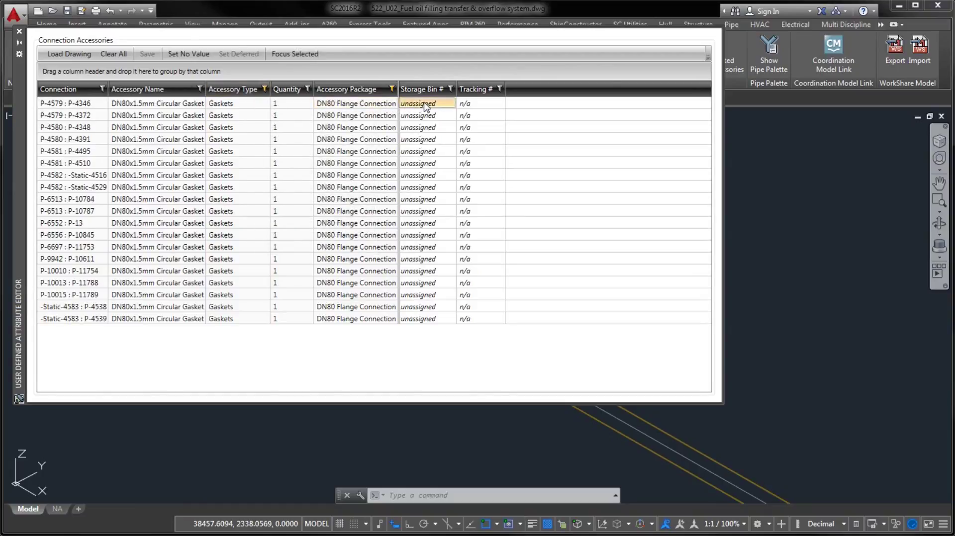
click(426, 104)
text(11)
key(Return)
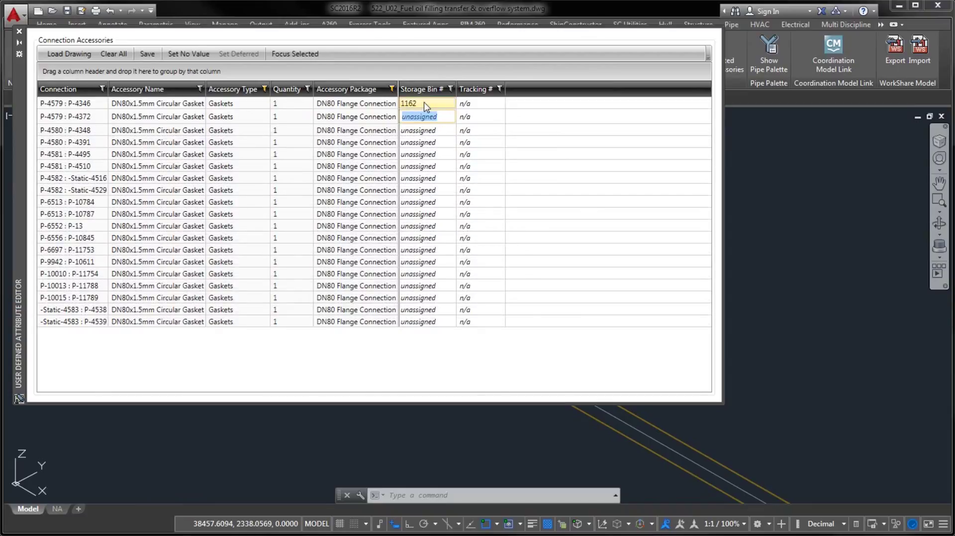
key(Escape)
right_click(425, 106)
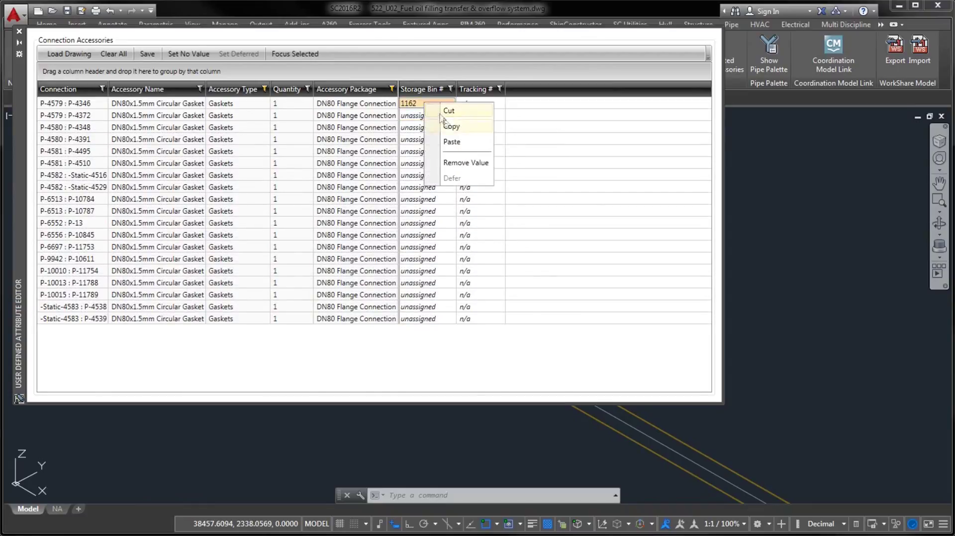
click(440, 124)
shift+click(433, 321)
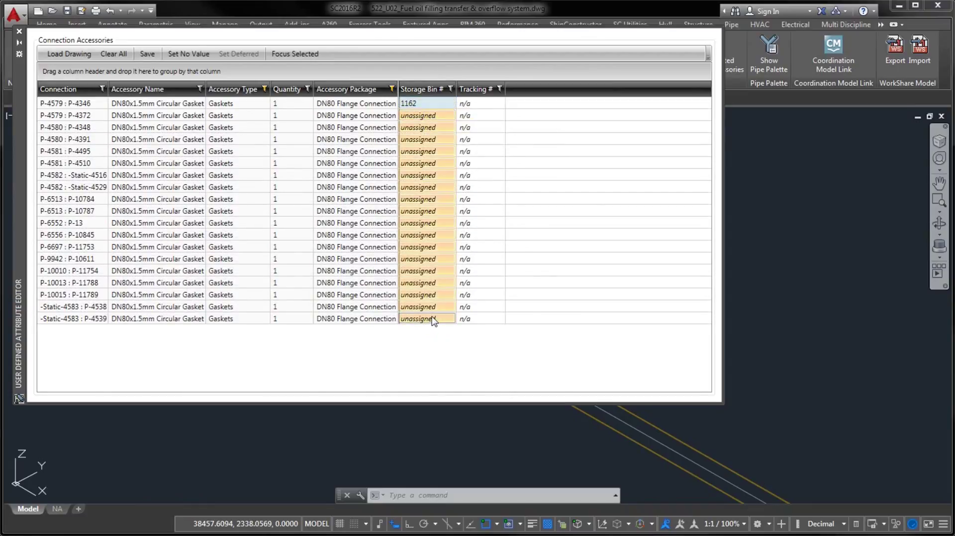
right_click(434, 321)
click(459, 358)
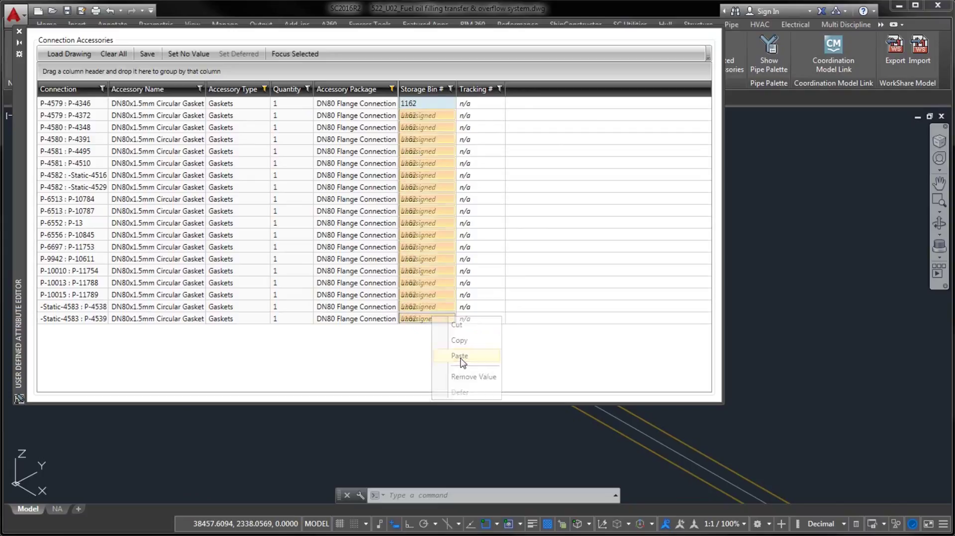
Enter and copy Tracking # 118012 for the gaskets, then save and close the editor
click(487, 105)
click(487, 106)
text(118012)
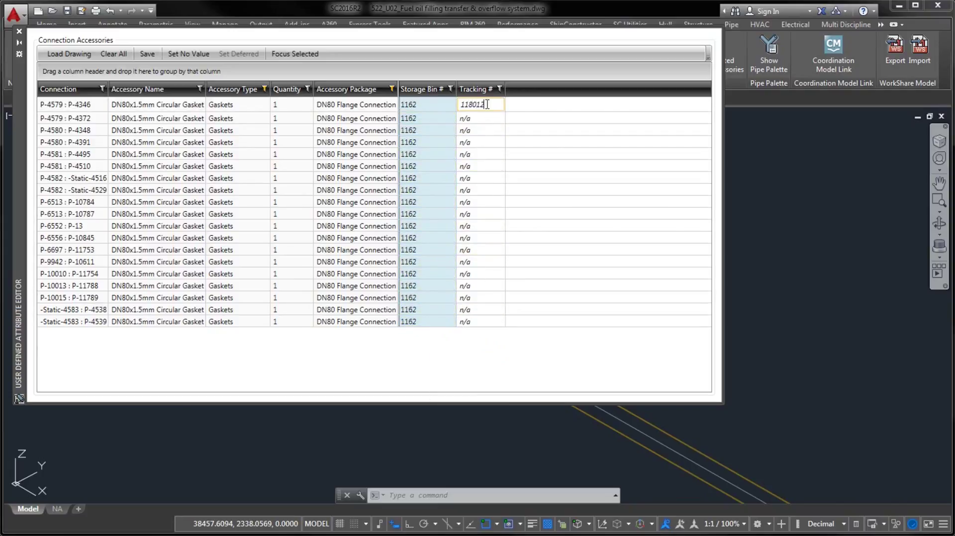
key(Return)
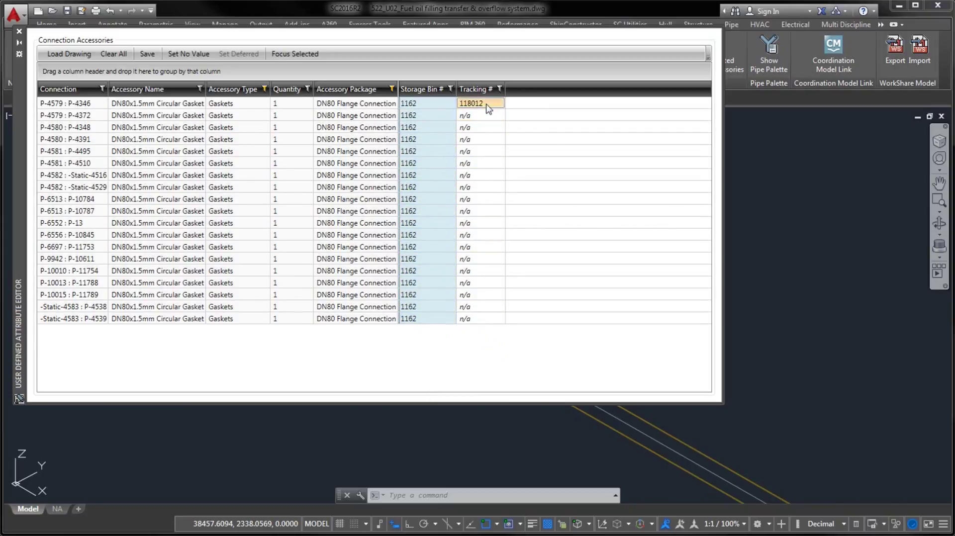
right_click(486, 104)
click(492, 122)
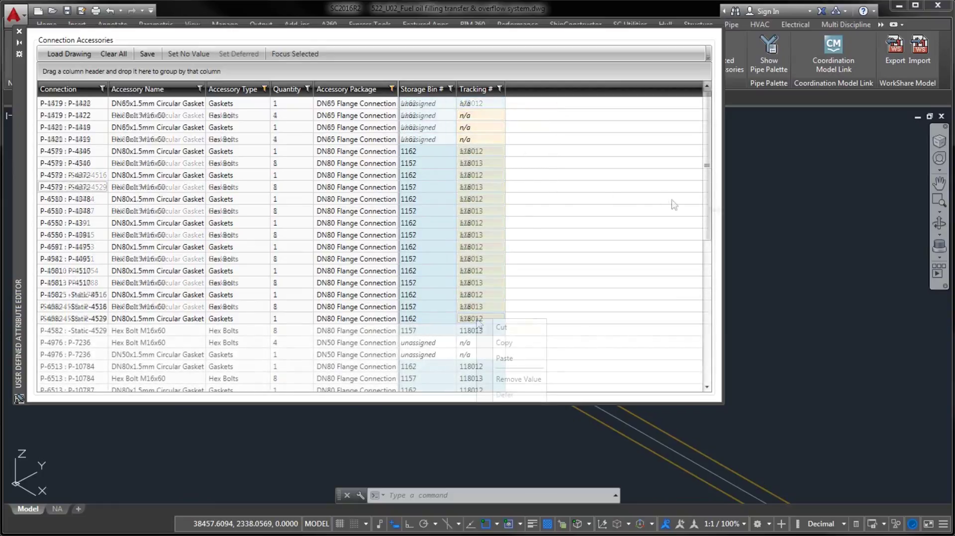
mouse_move(709, 204)
mouse_down()
mouse_move(707, 298)
mouse_move(707, 208)
mouse_up()
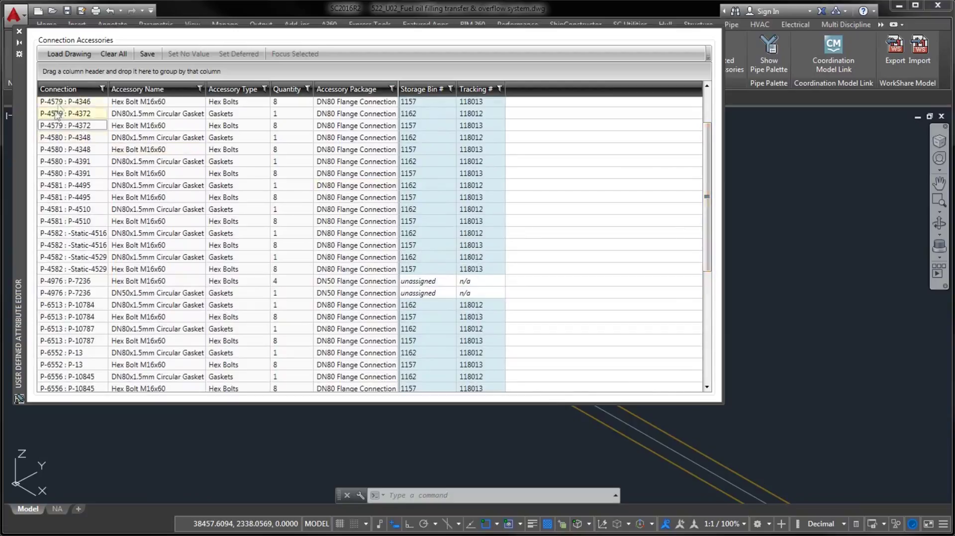
click(143, 52)
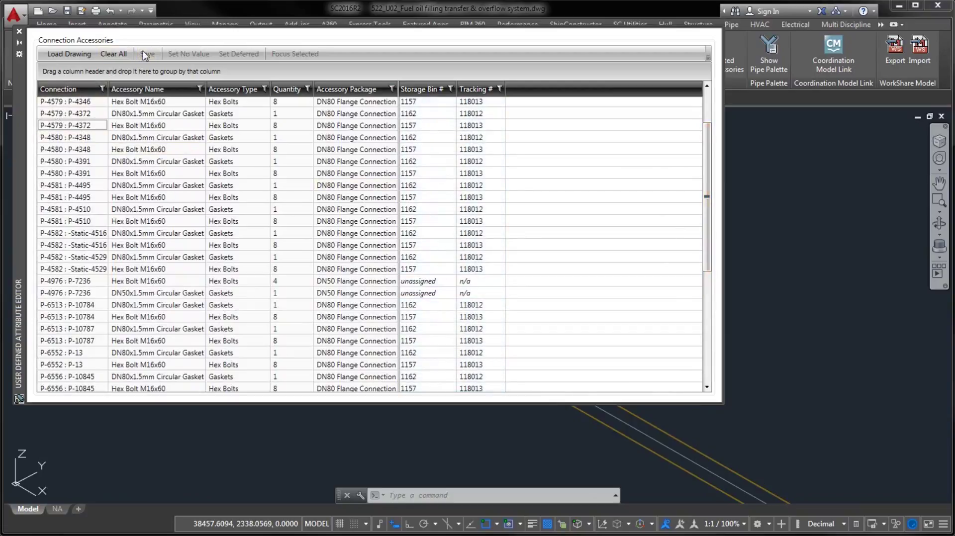
click(19, 32)
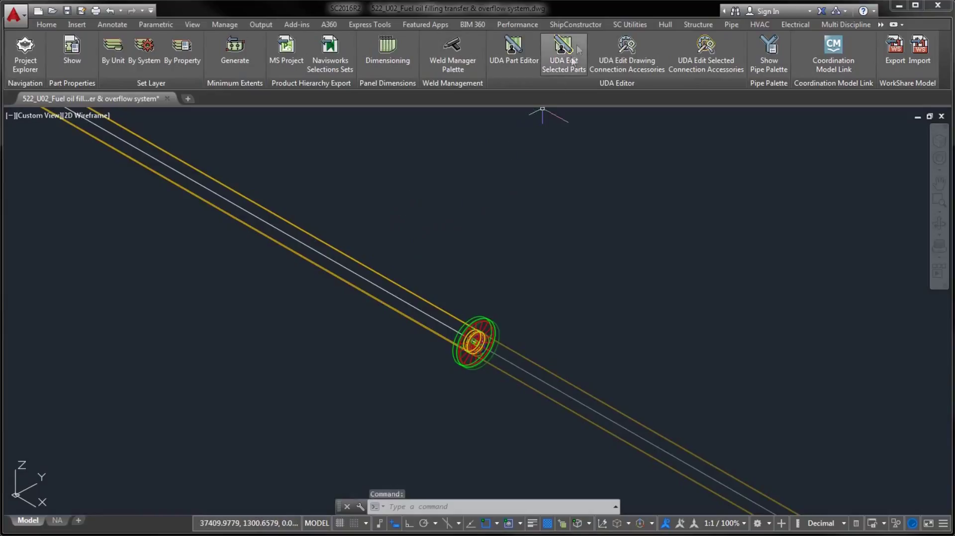
click(576, 24)
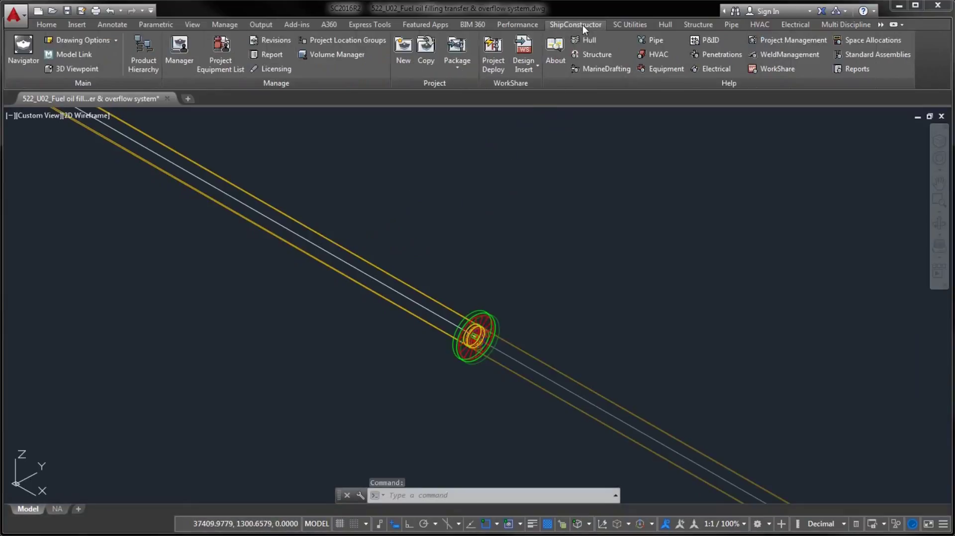
Run the Pipe Connection Accessories report for unit U02 in ShipConstructor Report
click(261, 55)
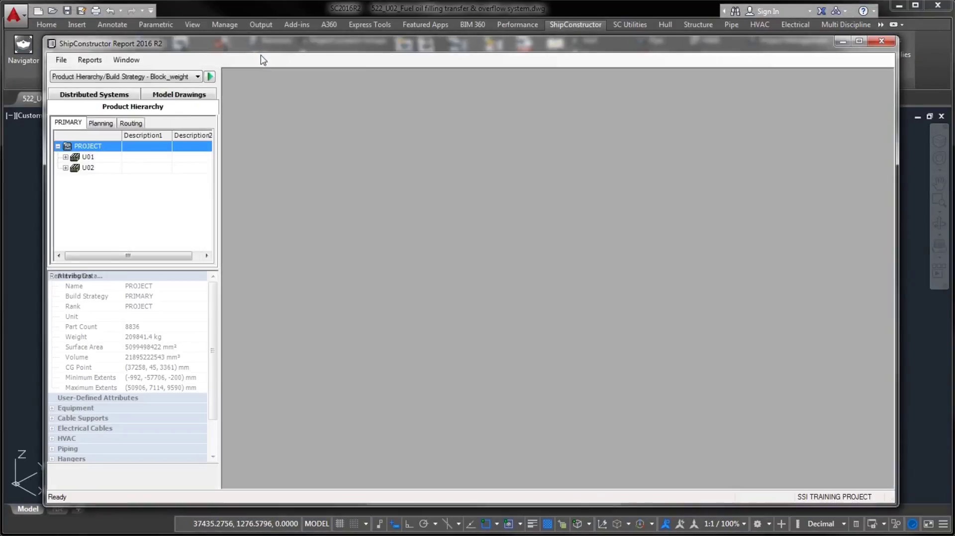
click(86, 169)
drag(219, 101, 261, 101)
click(238, 76)
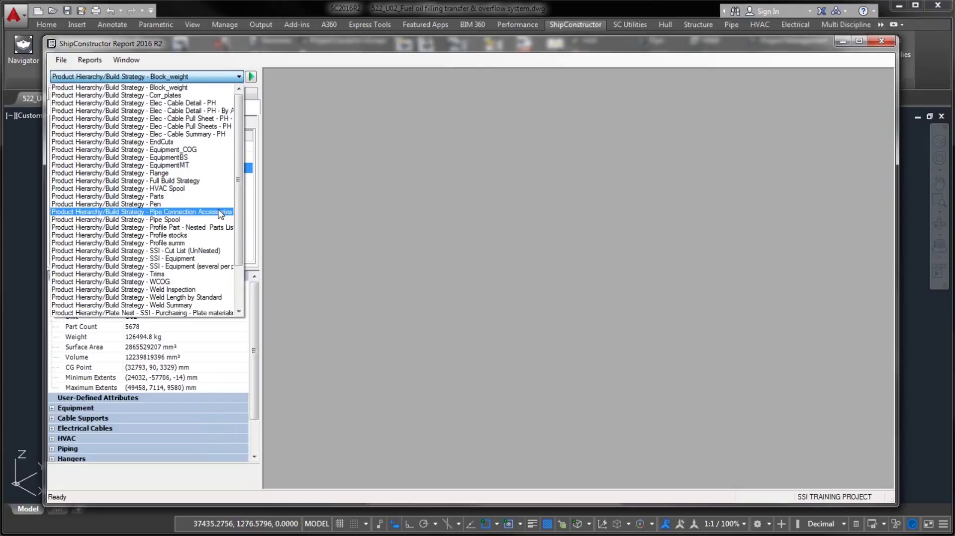
click(220, 212)
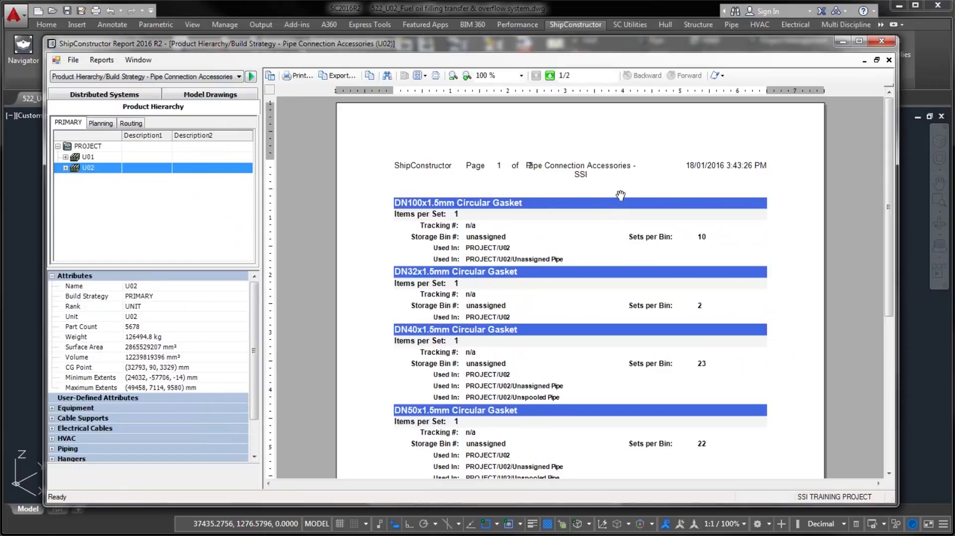
Scroll through the report's tracking and storage bin entries, then close ShipConstructor Report
scroll(621, 195, down, 5)
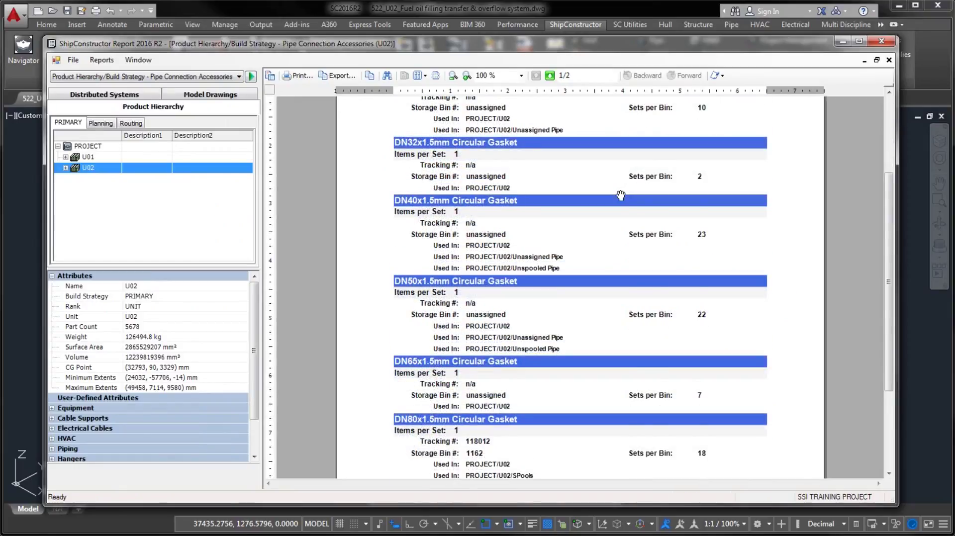
scroll(620, 195, down, 2)
scroll(620, 196, down, 1)
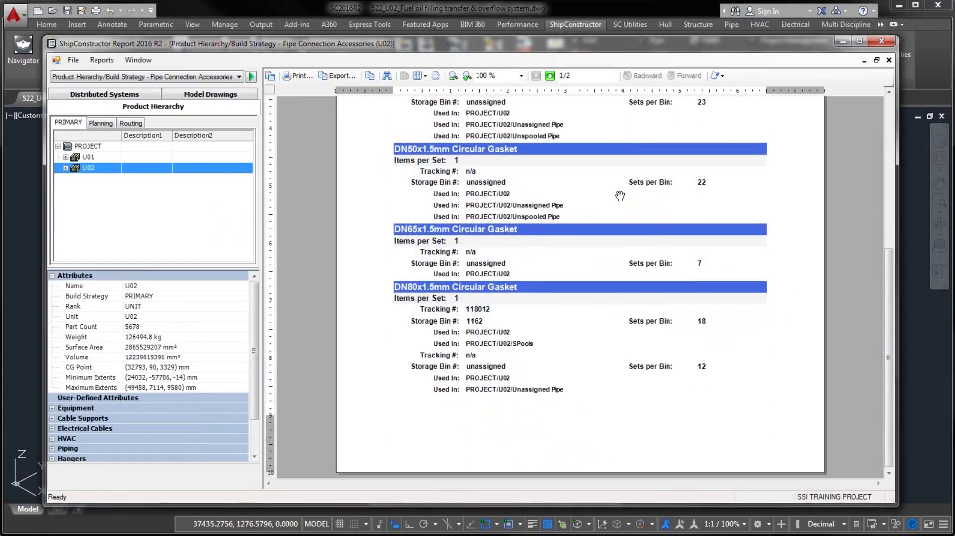
scroll(541, 323, down, 2)
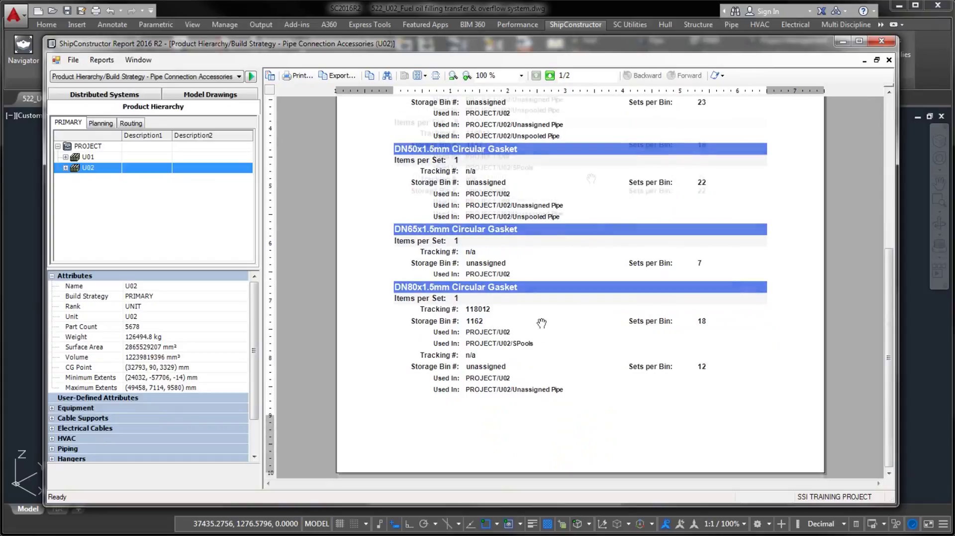
scroll(591, 179, up, 3)
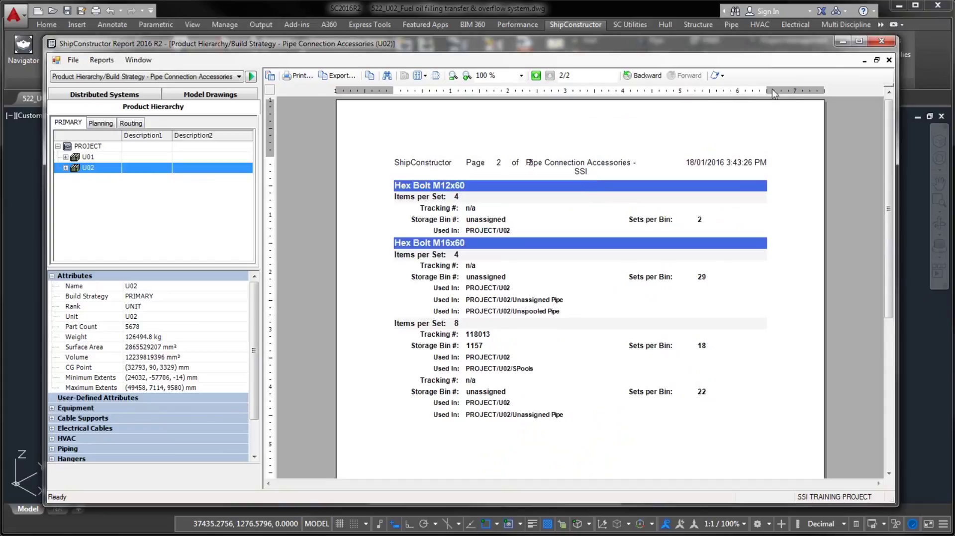
click(890, 43)
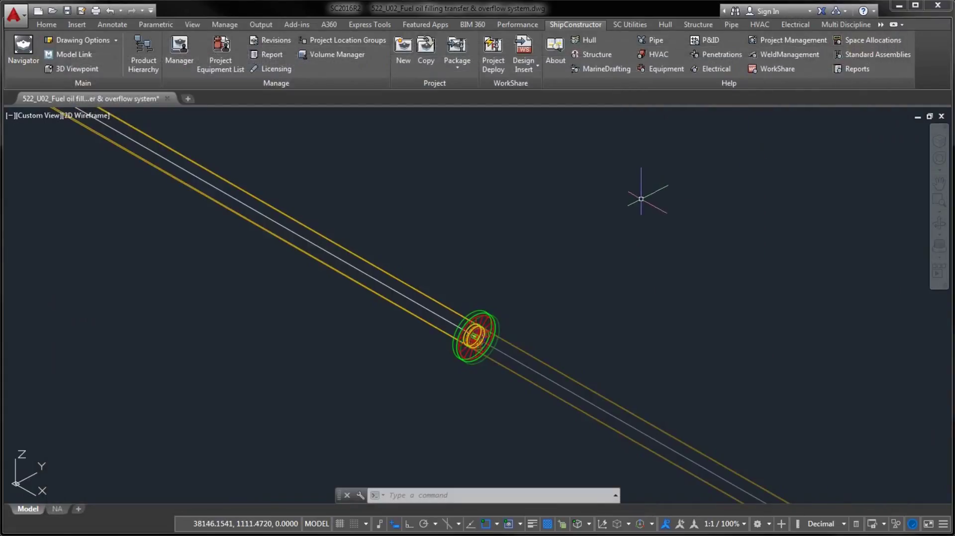
Open the 522-F011 arrangement drawing, saving changes to the fuel oil piping drawing
click(20, 48)
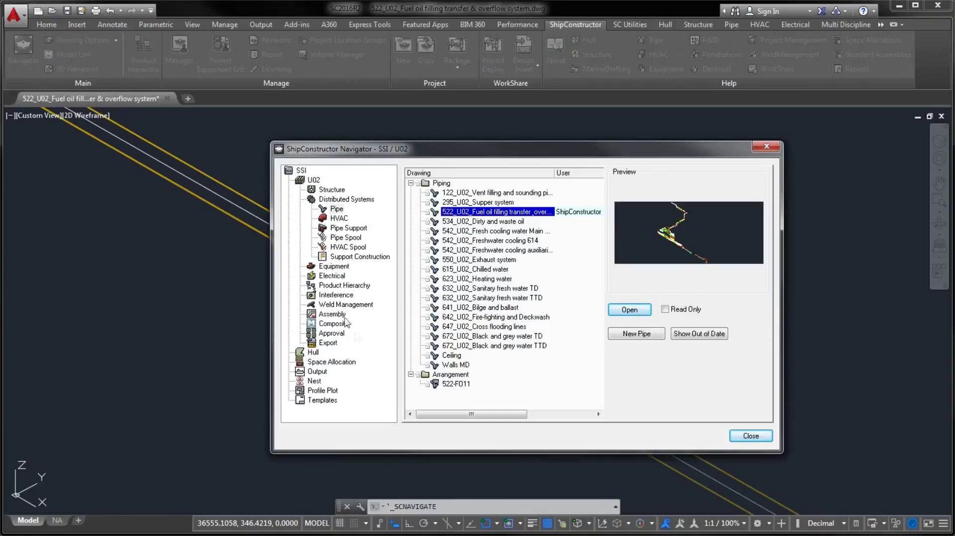
click(450, 385)
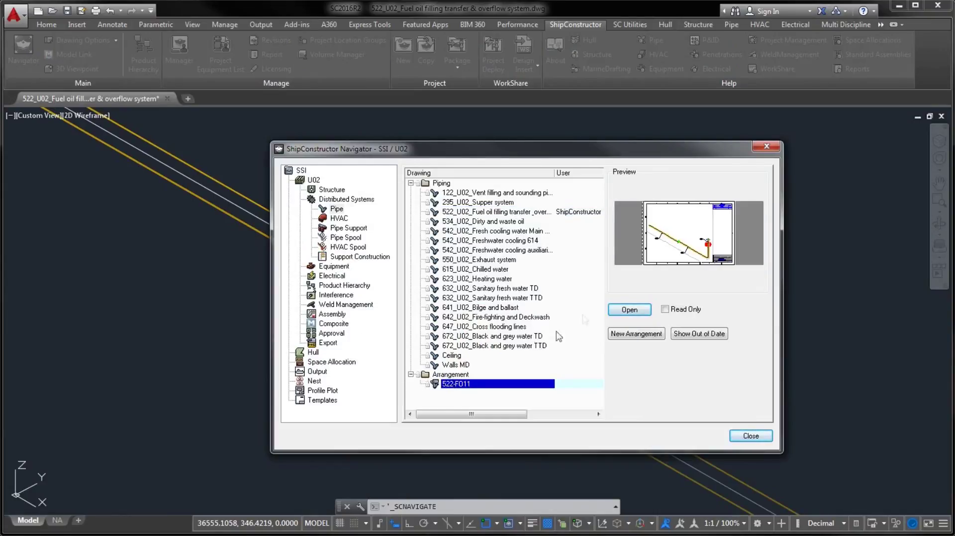
click(622, 311)
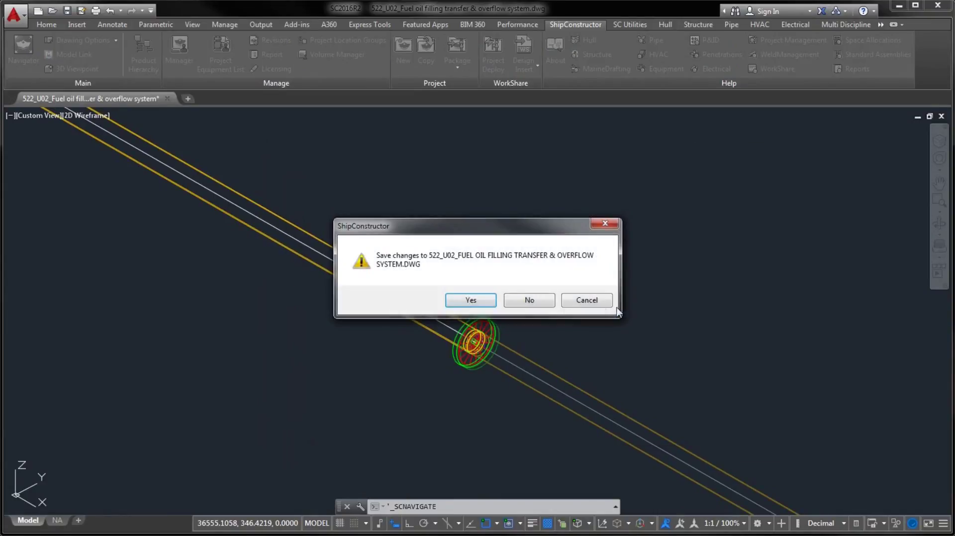
click(488, 301)
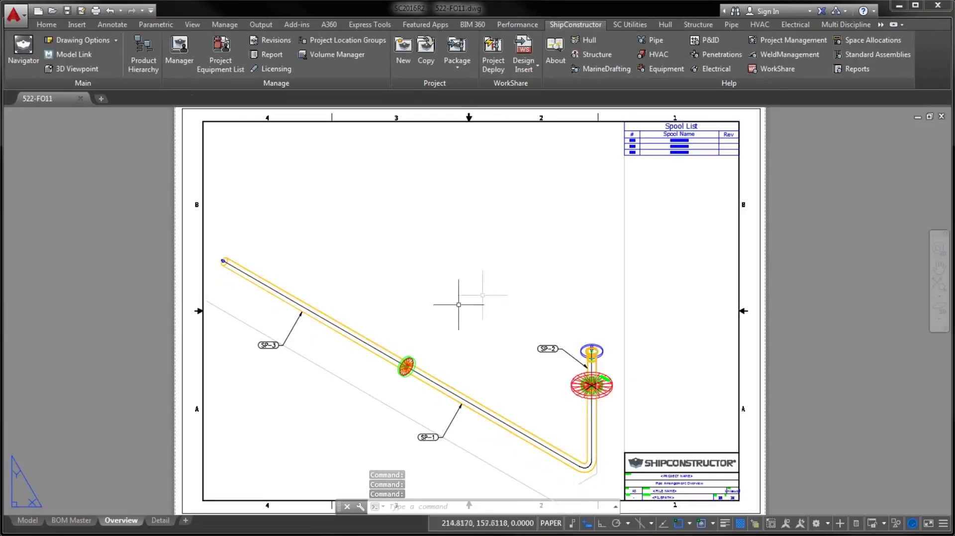
Switch to the Detail layout and zoom window onto the Connection Accessories table
click(160, 521)
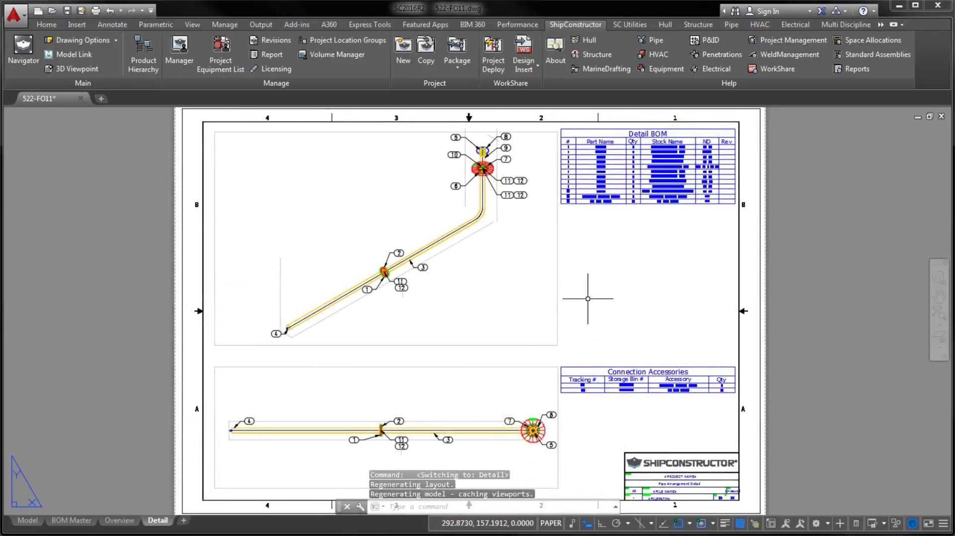
text(z)
key(Return)
text(w)
key(Return)
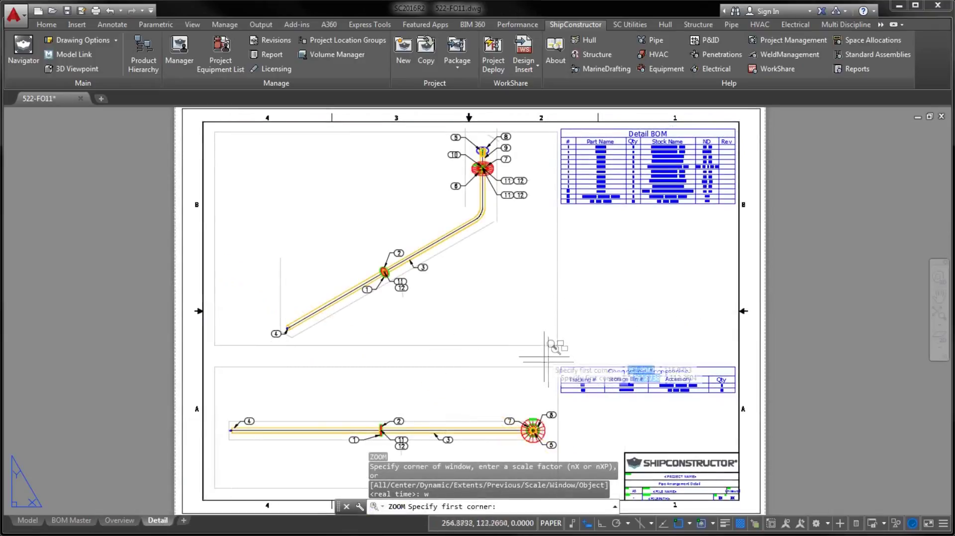
click(552, 356)
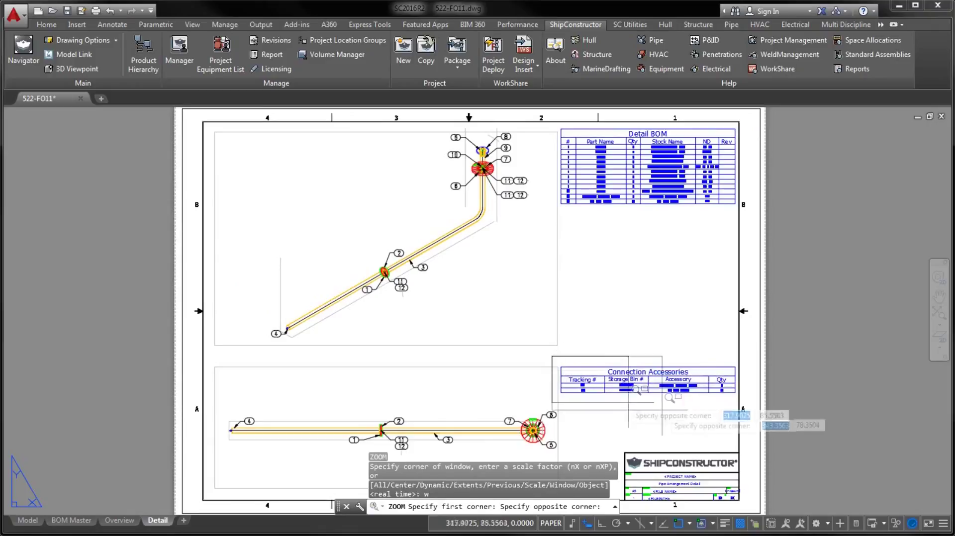
click(748, 404)
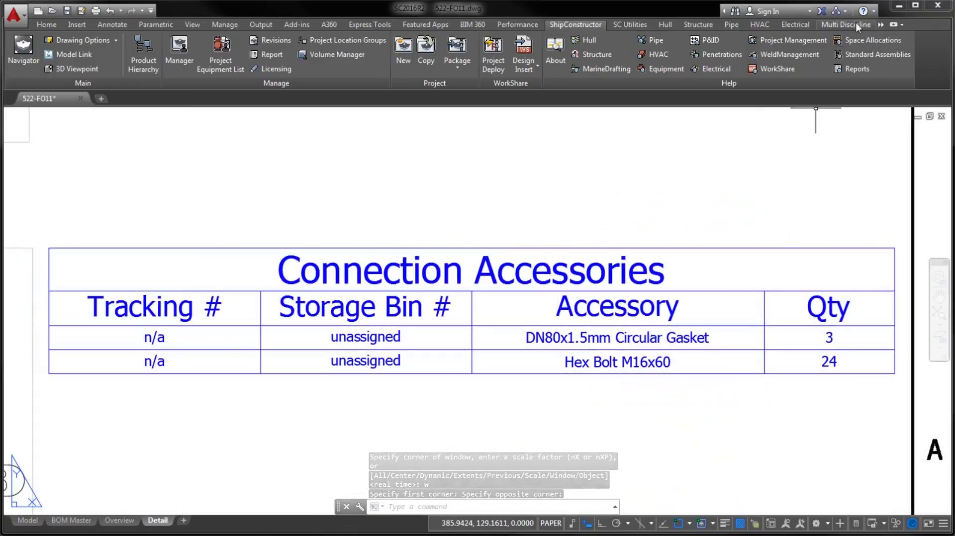
Bring up the Production ribbon tools from the hidden tool sets list
click(881, 25)
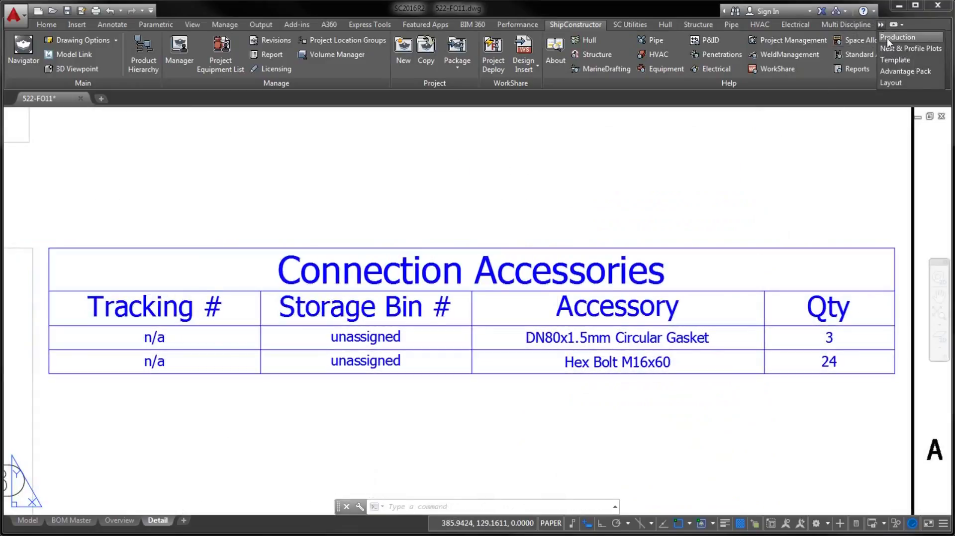
click(888, 38)
mouse_move(888, 38)
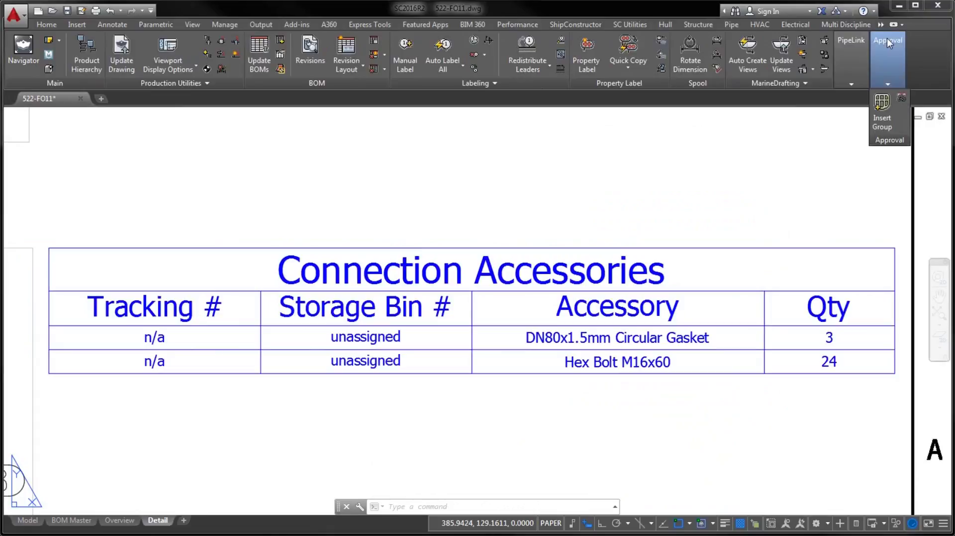
Update BOMs so the table shows tracking 118013/118012 and bins 1157/1162, then zoom extents
click(261, 52)
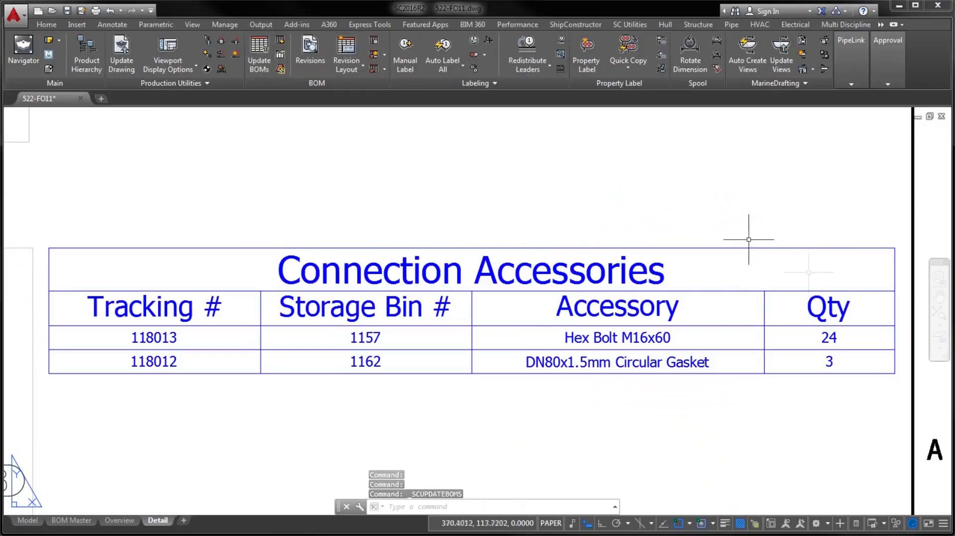
click(939, 315)
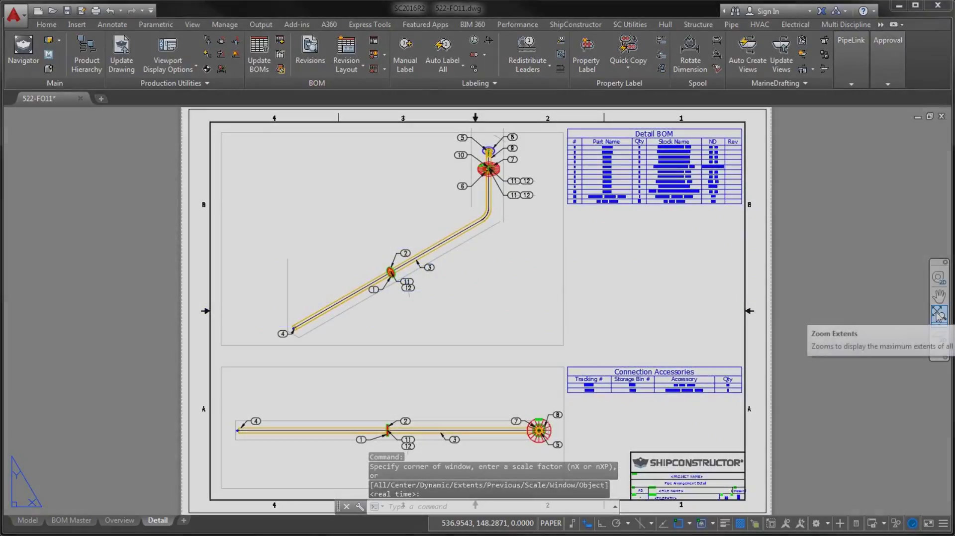